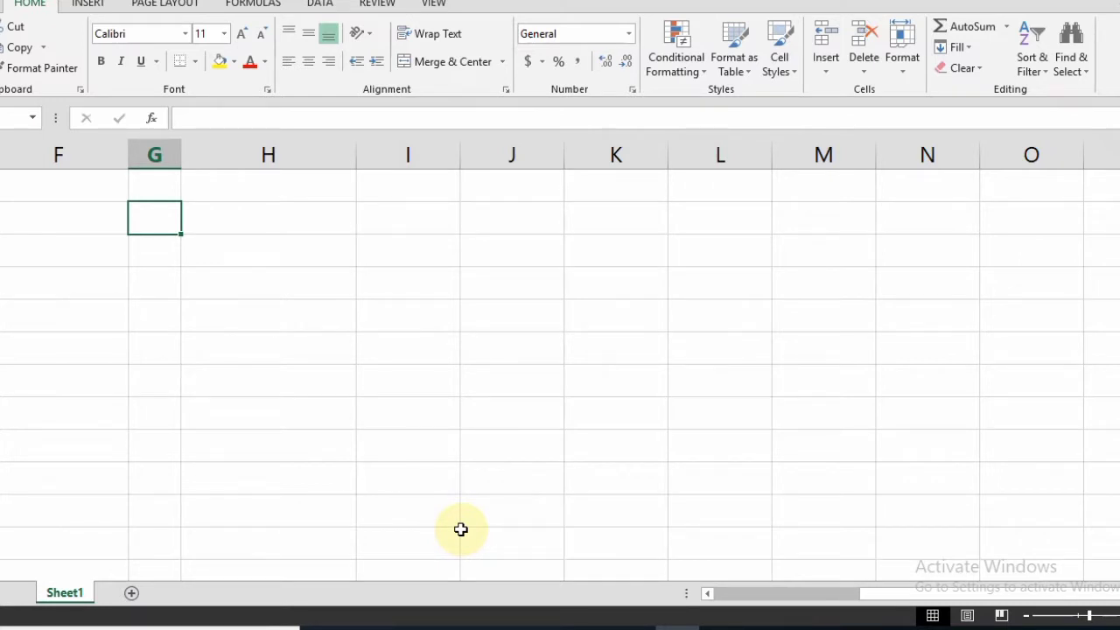
Select cell G6 on the blank Sheet1 as the table's starting cell.
left_click(158, 218)
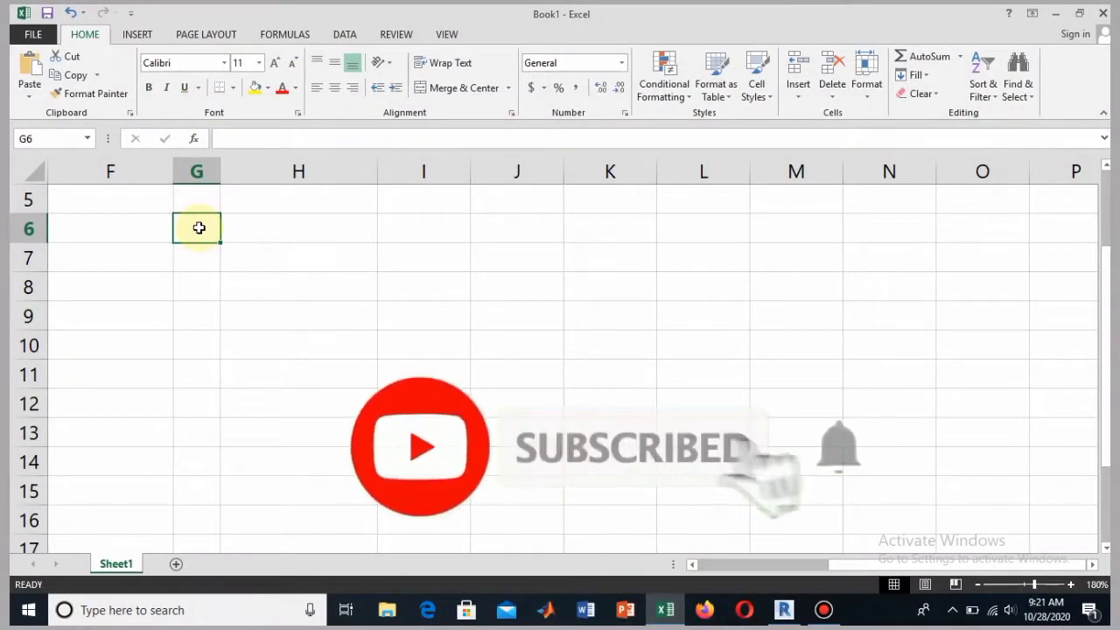
Enter the s.no header in G6 and fill serial numbers 1 to 6 down G7:G12.
type("s.no")
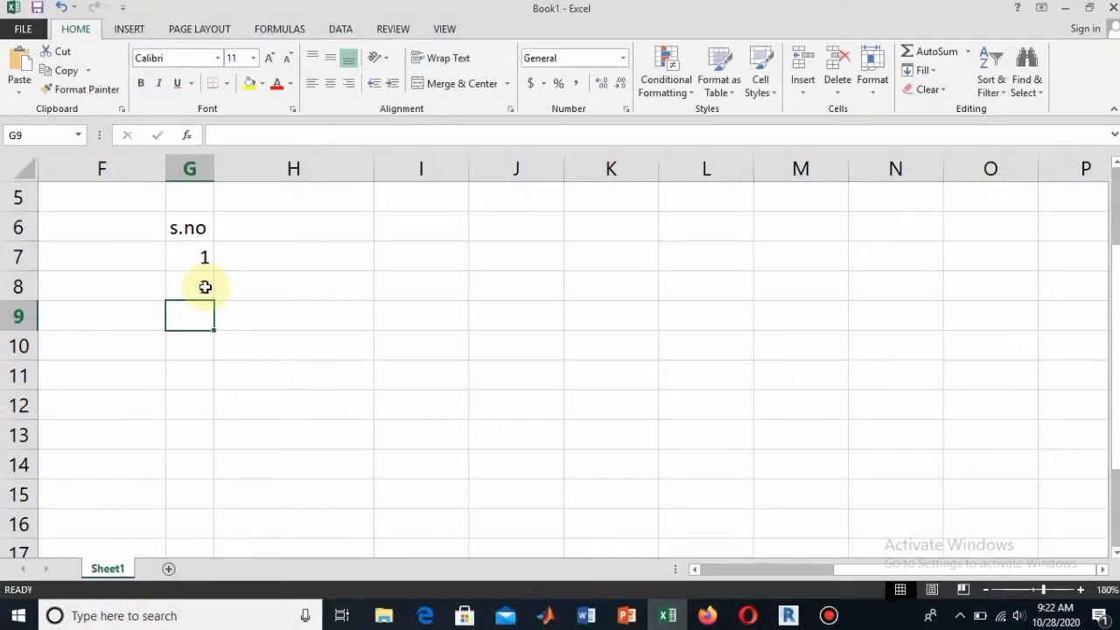
type("3")
key("Return")
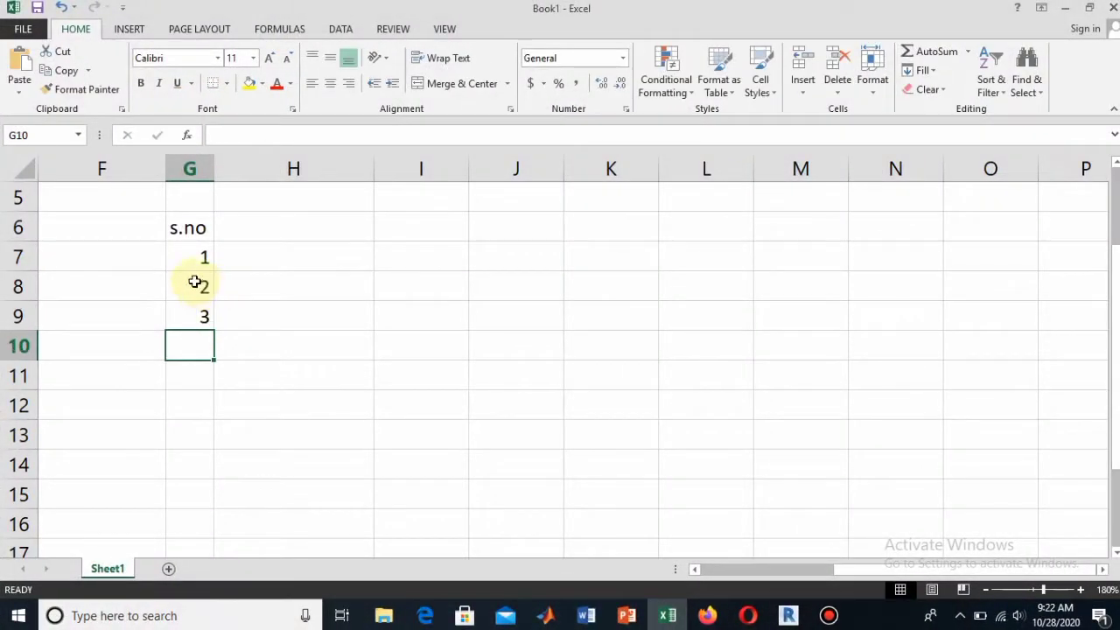
left_click_drag(197, 255, 208, 419)
Put a subject header in H6 and list Maths, Islamyat, English, PS, Mos, Mos-L below it.
left_click(280, 227)
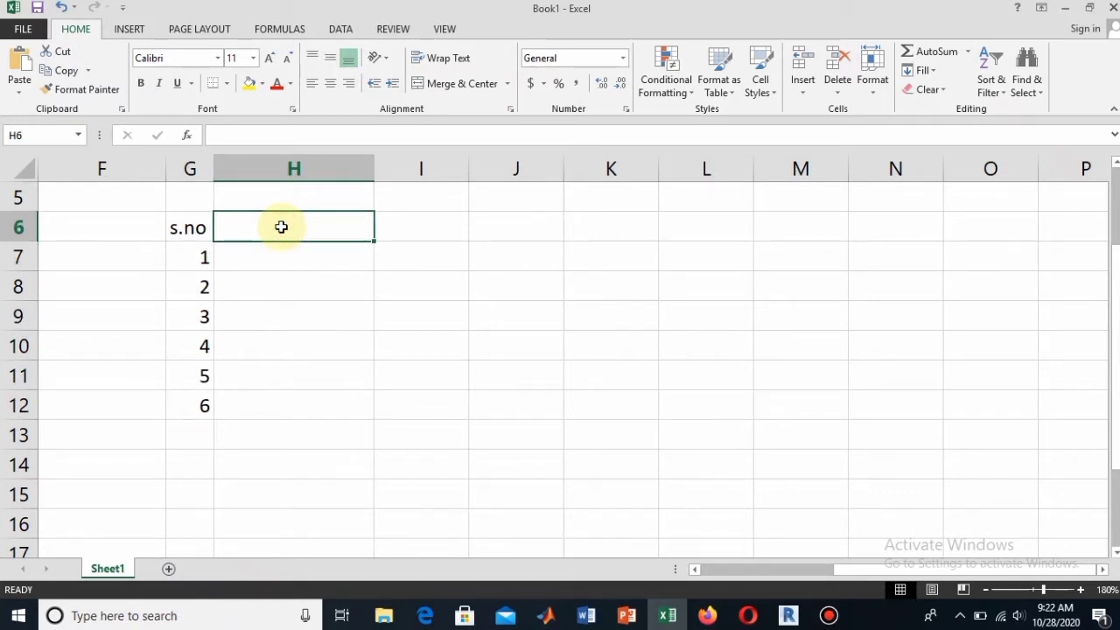
type("su")
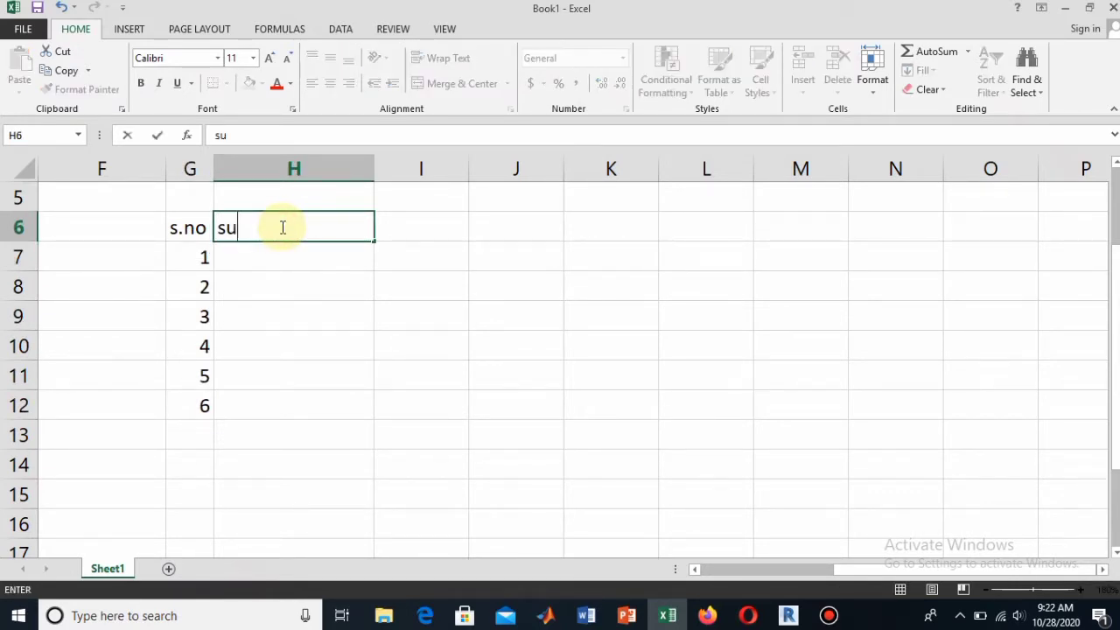
type("bject")
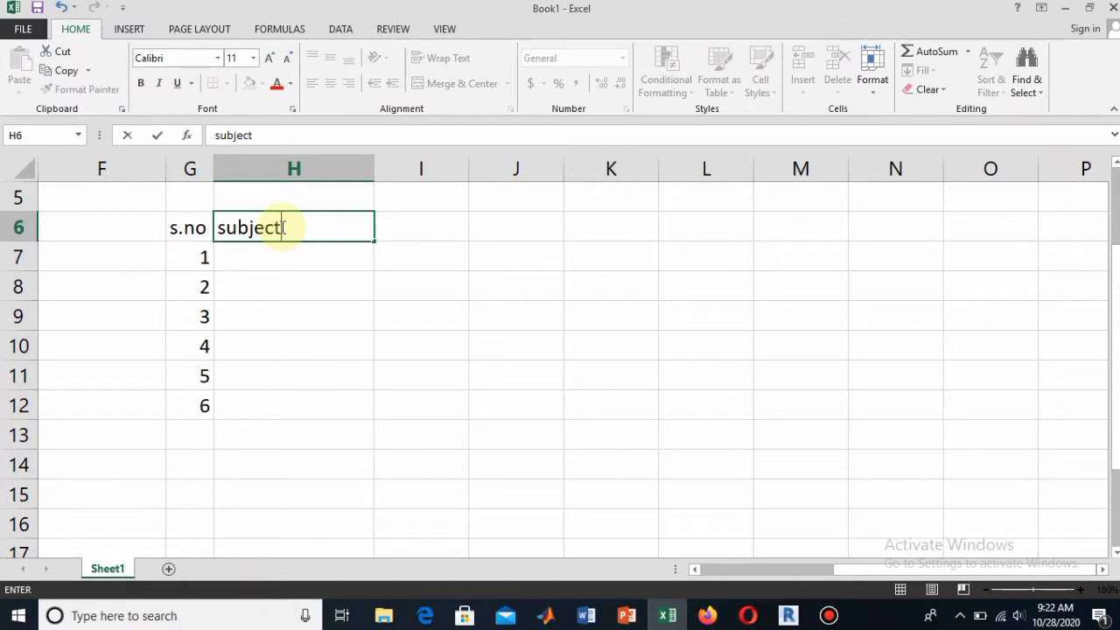
key("Return")
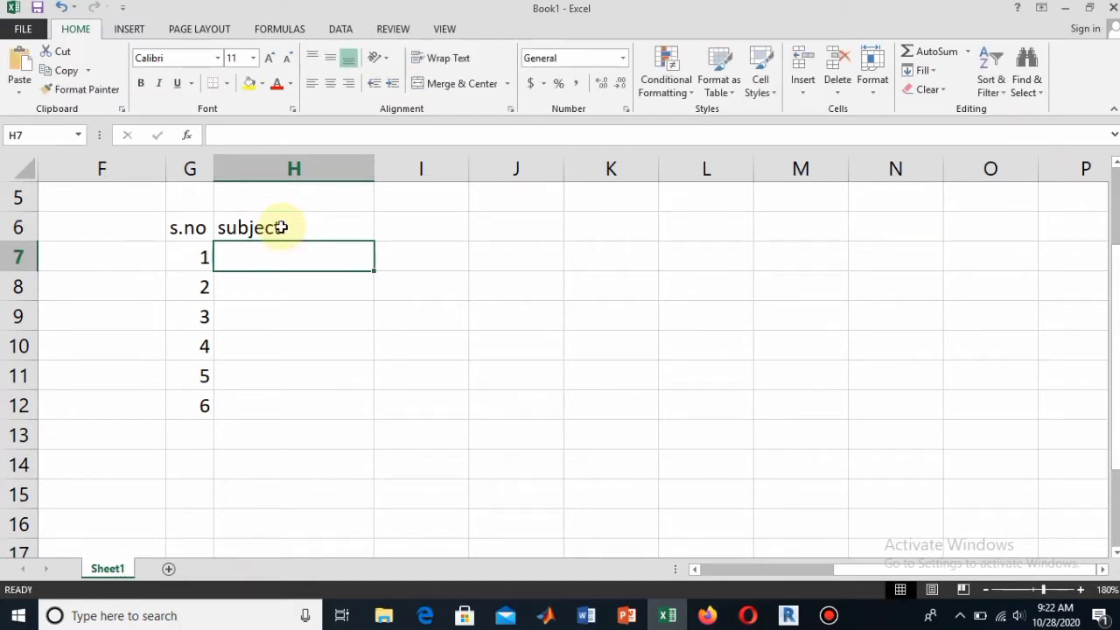
type("Maths")
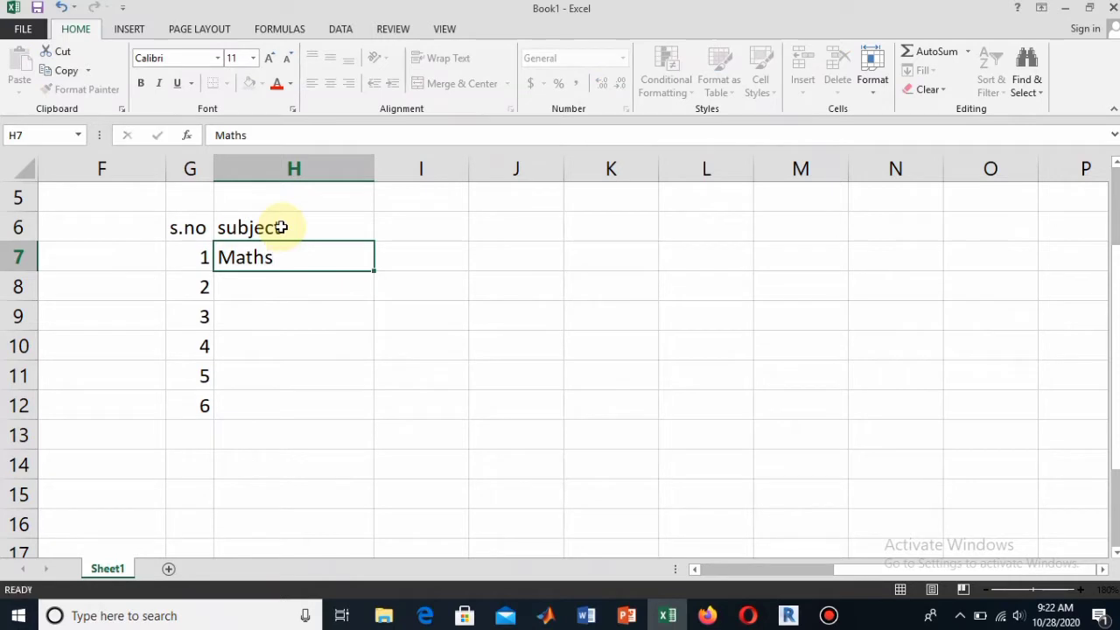
key("Return")
type("Isl")
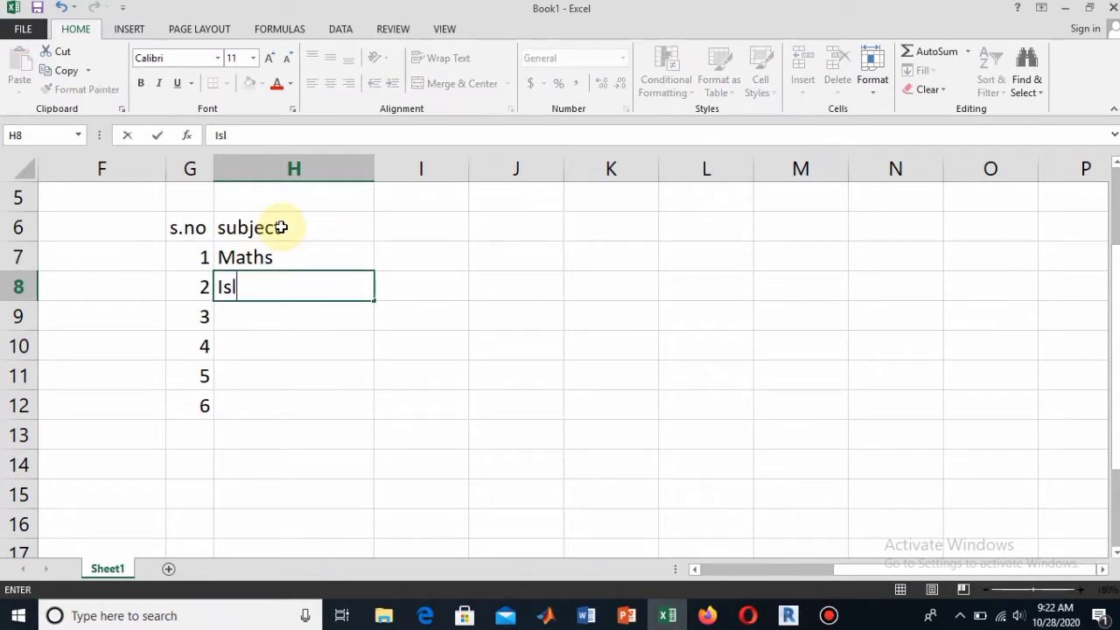
type("amyat")
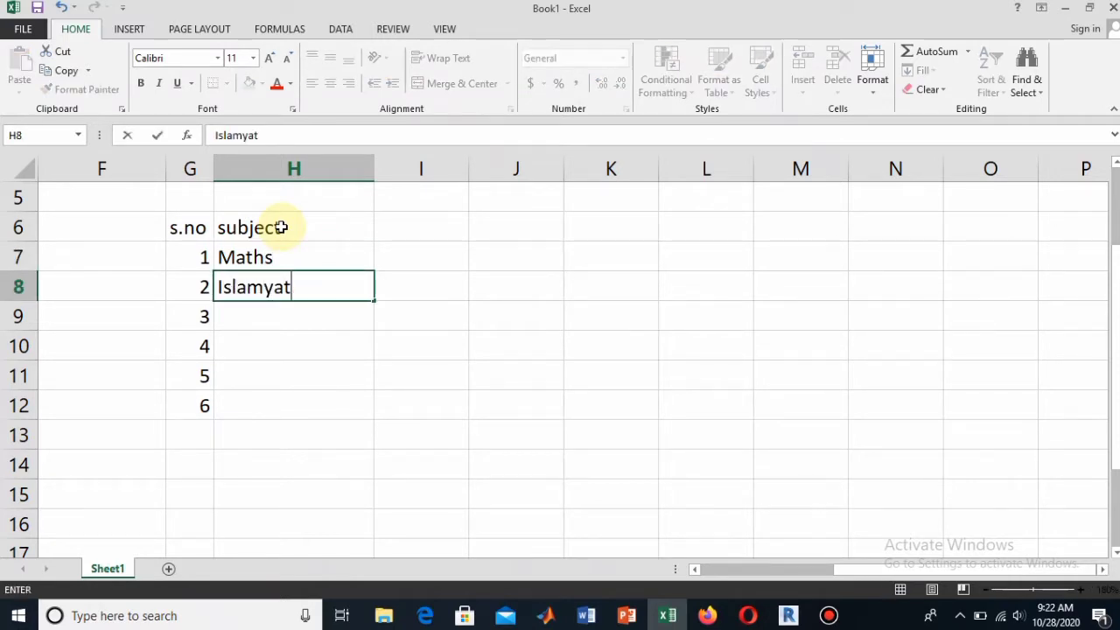
key("Return")
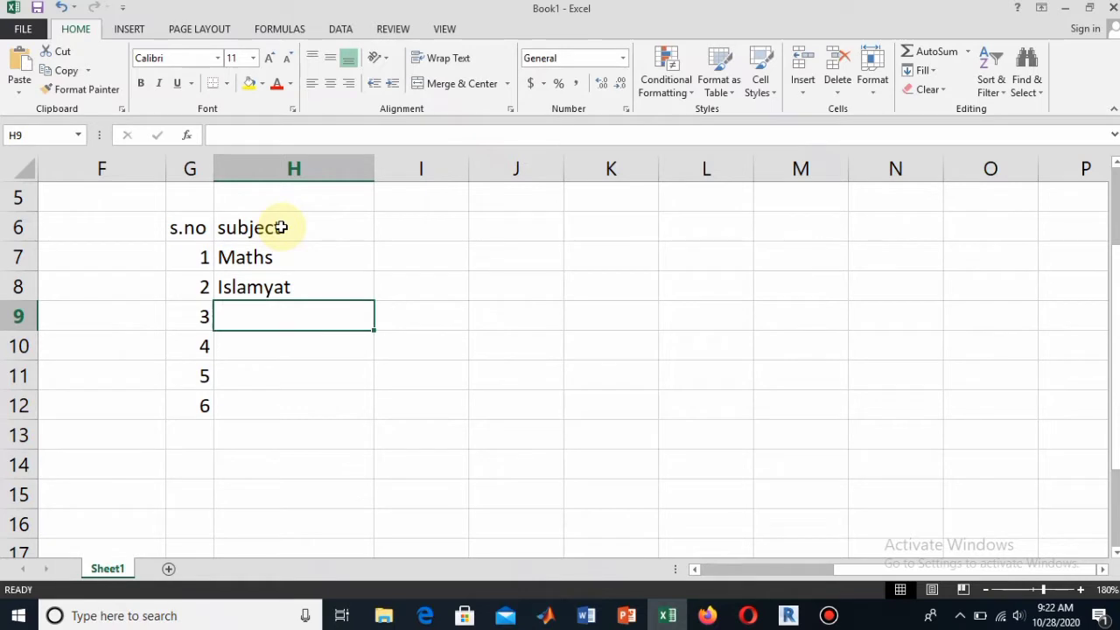
type("Engl")
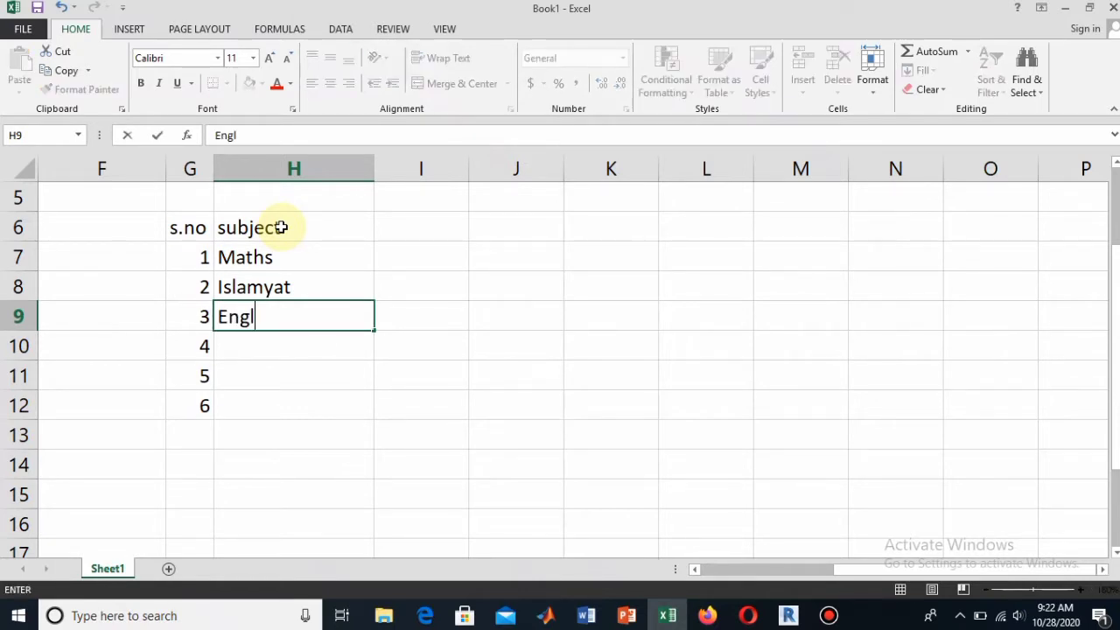
type("ish")
key("Return")
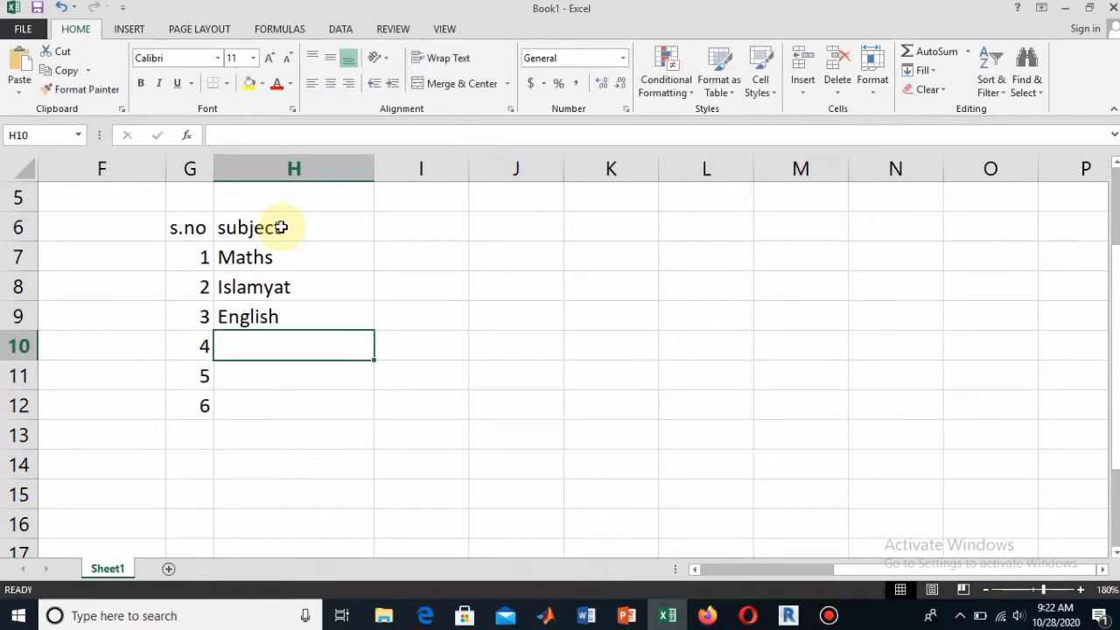
type("PS")
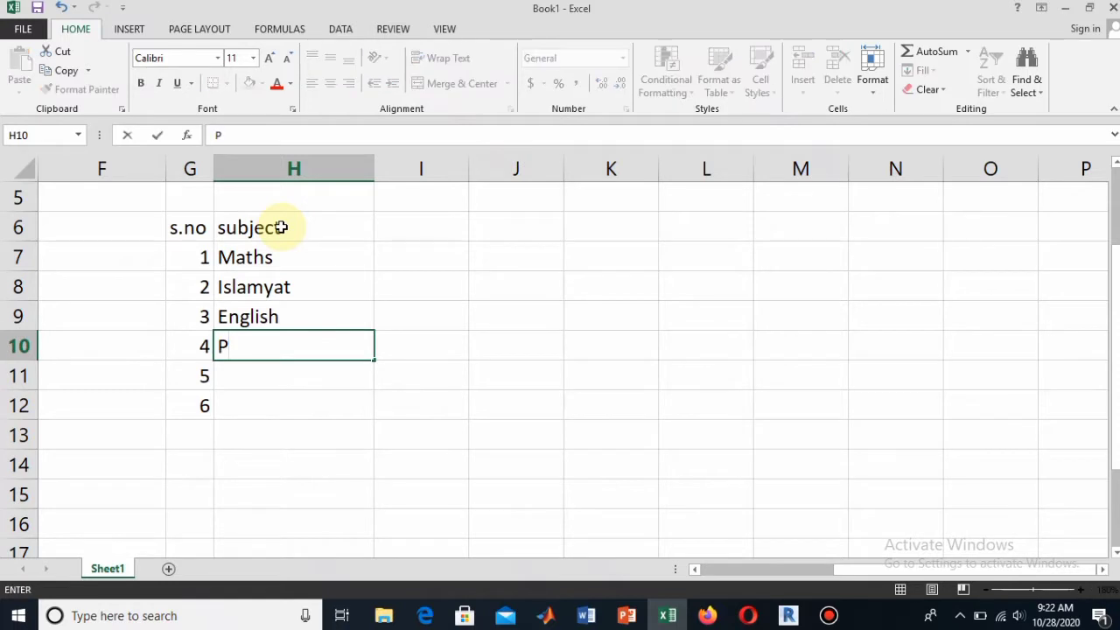
key("Return")
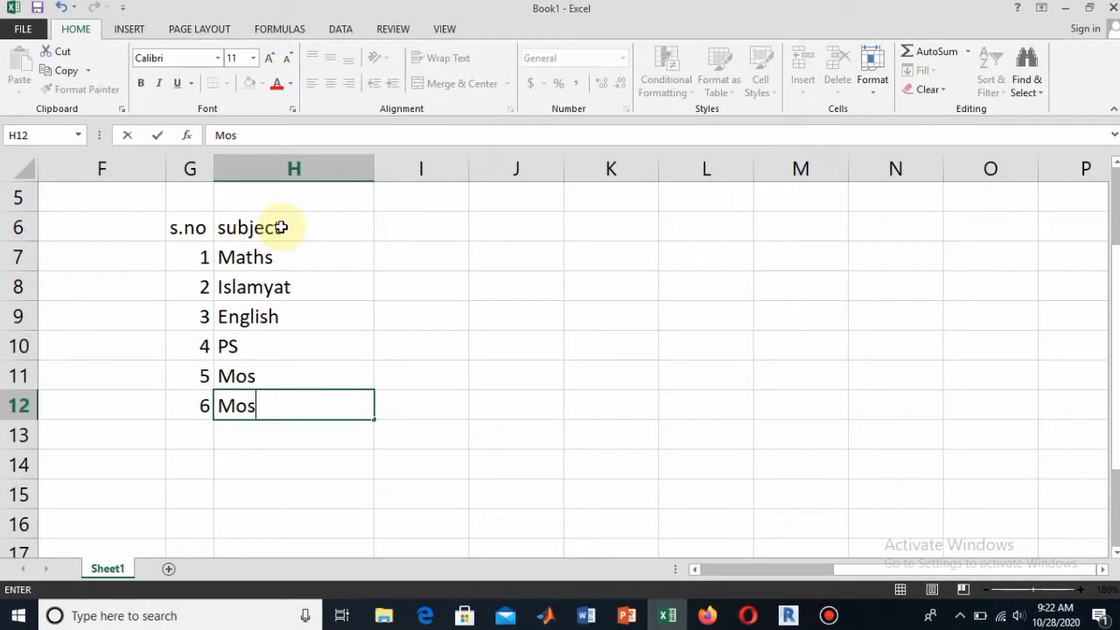
type("-L")
left_click(417, 228)
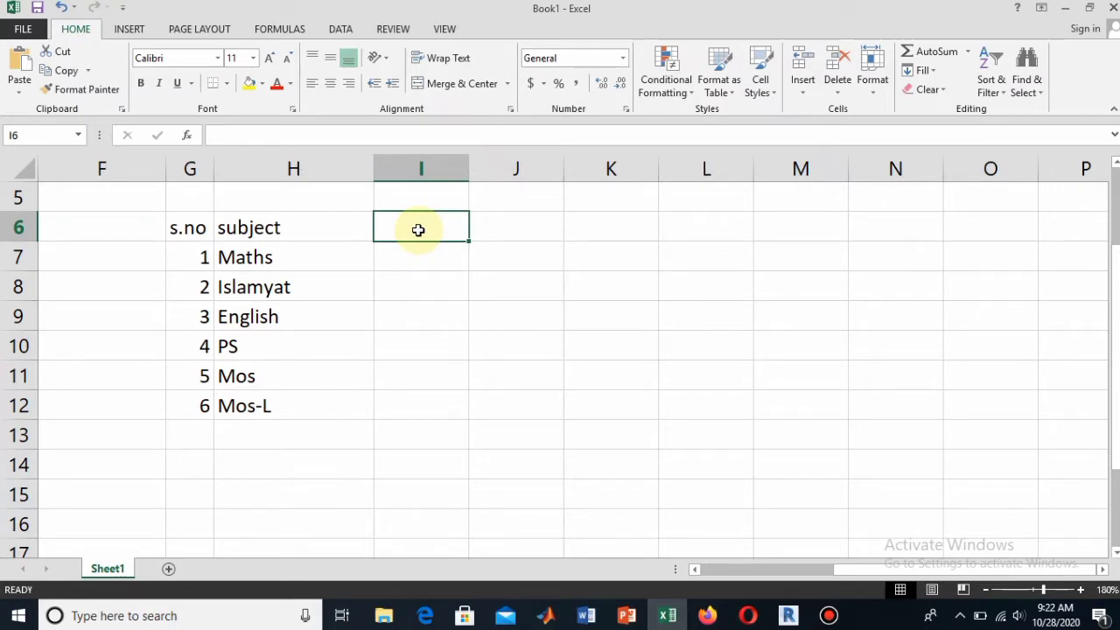
Add the cdt hrs. header in I6 with credit hours 3, 2, 3 for Maths, Islamyat, English.
type("c")
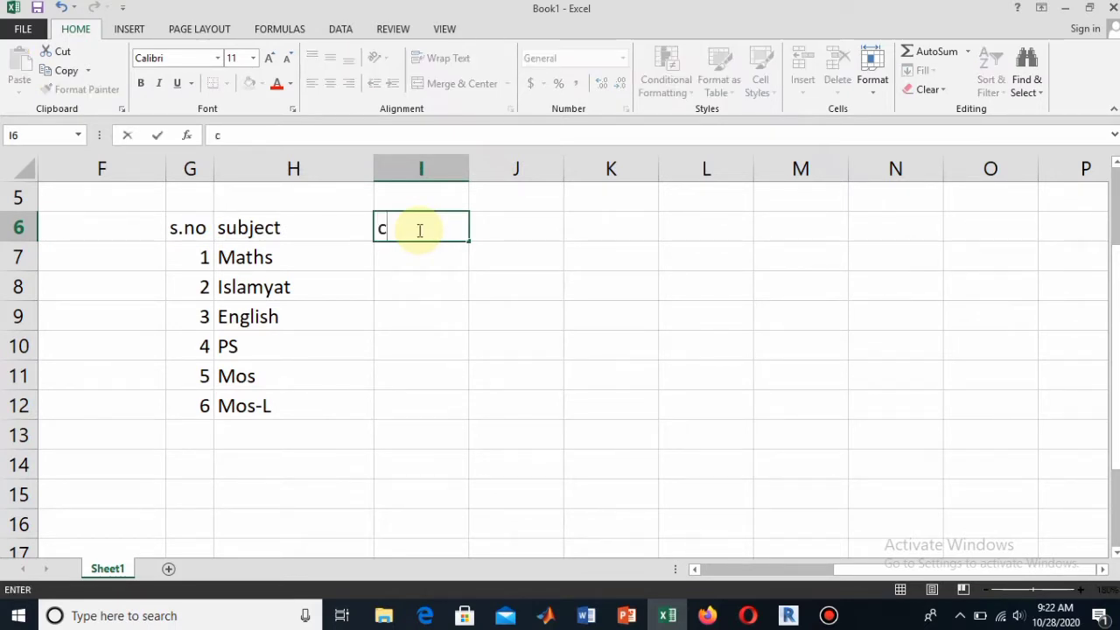
type("dt hrs.")
key("Return")
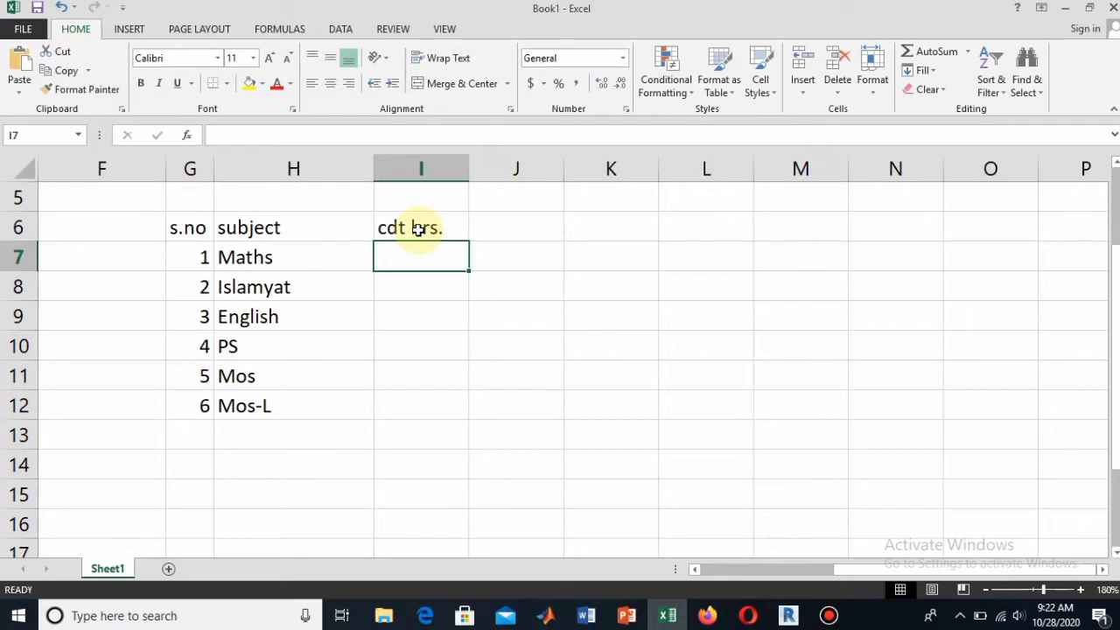
type("3")
key("Return")
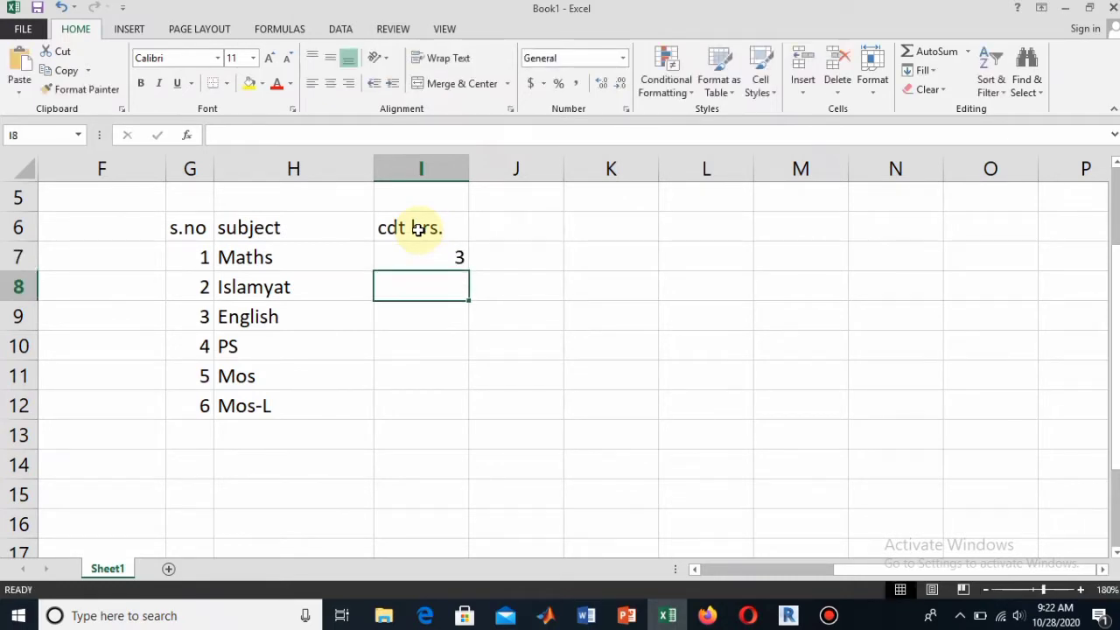
type("2")
key("Return")
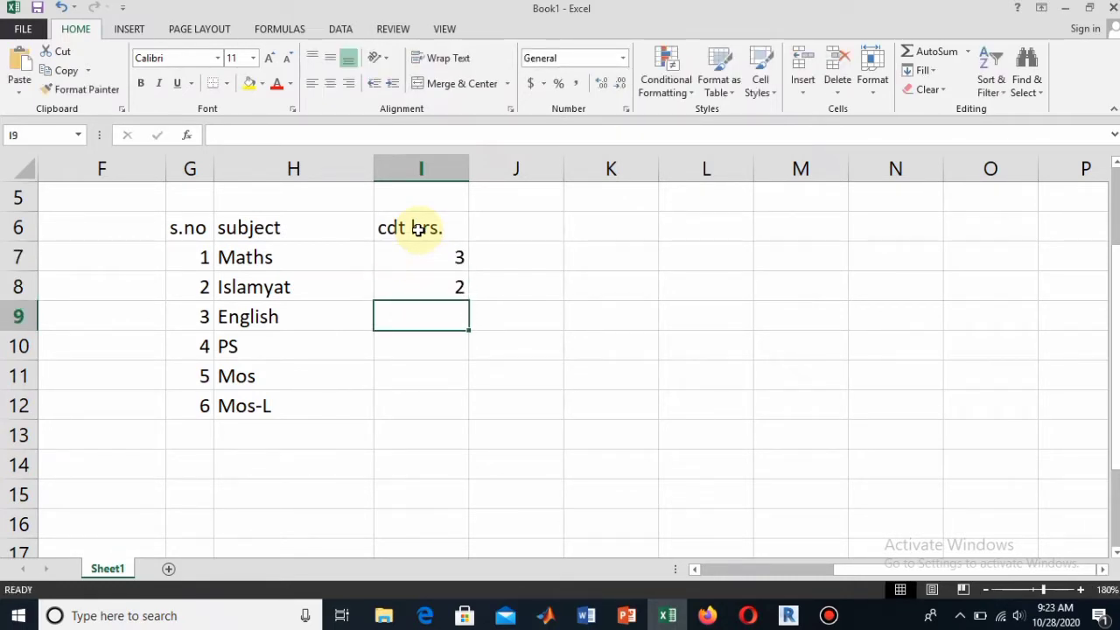
type("3")
key("Return")
Enter credit hours 2, 3 and 1 for PS, Mos and Mos-L.
type("2")
key("Return")
type("3")
key("Return")
type("1")
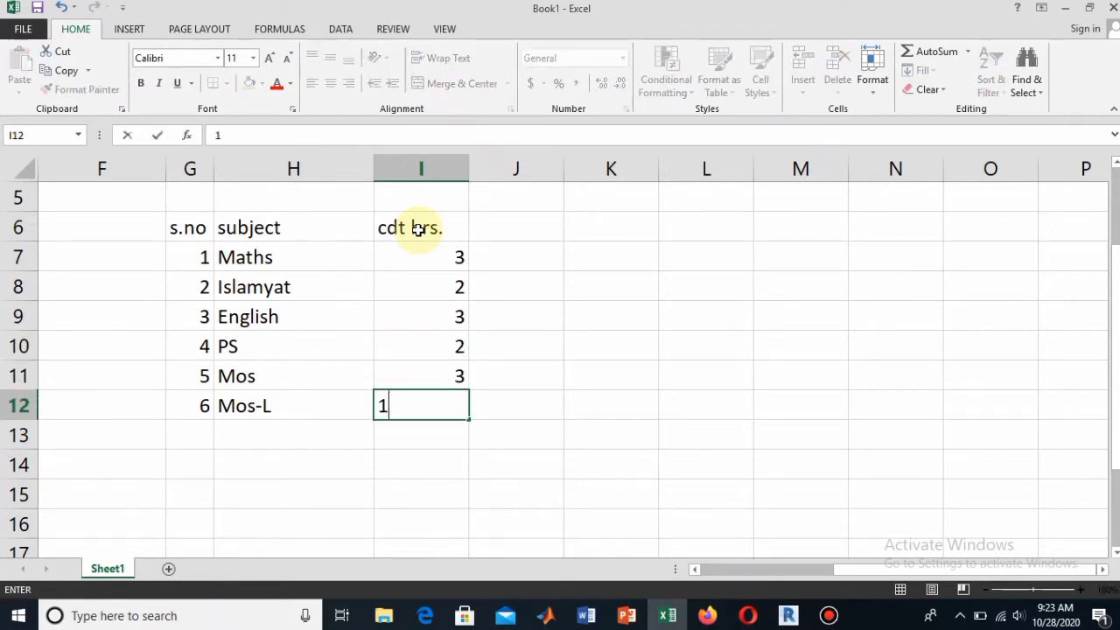
left_click(528, 231)
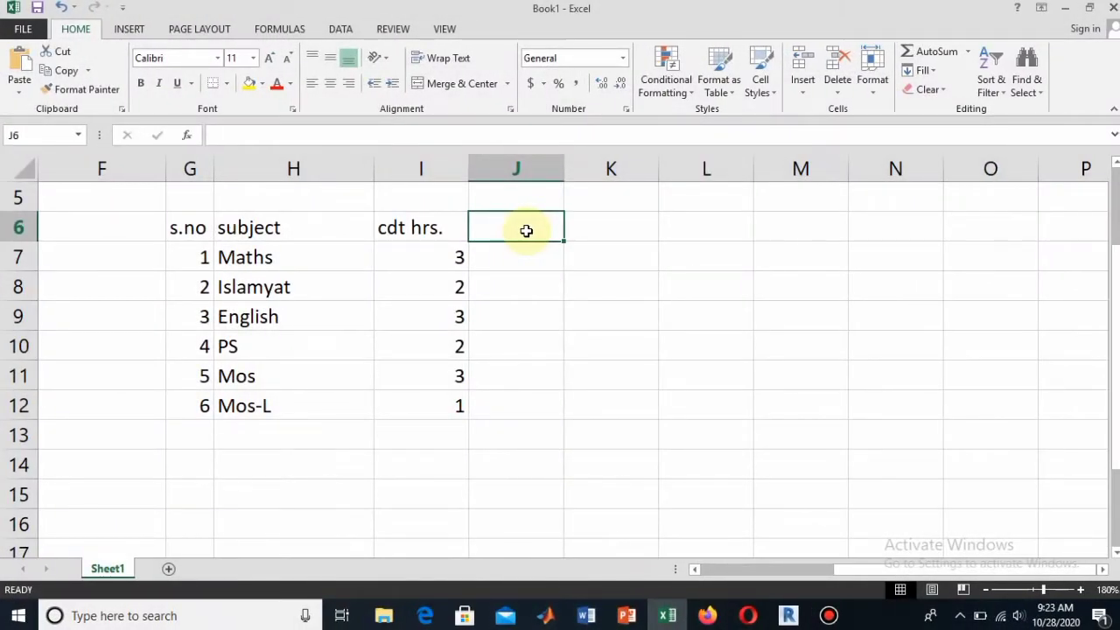
Add the grade header in J6 and enter B+ as the Maths grade.
type("grade")
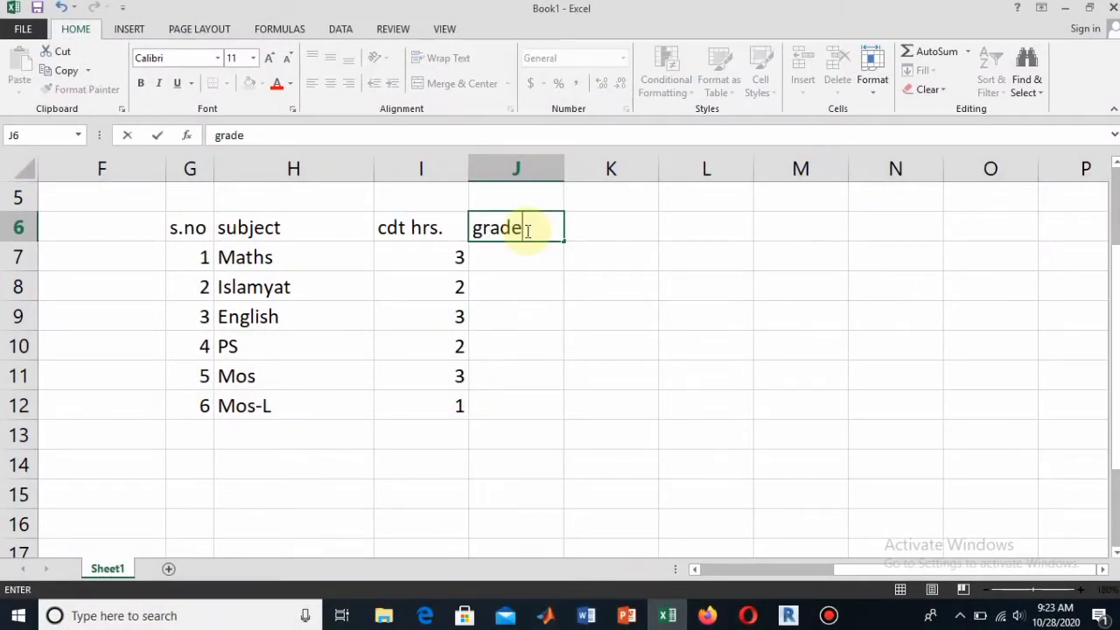
key("Return")
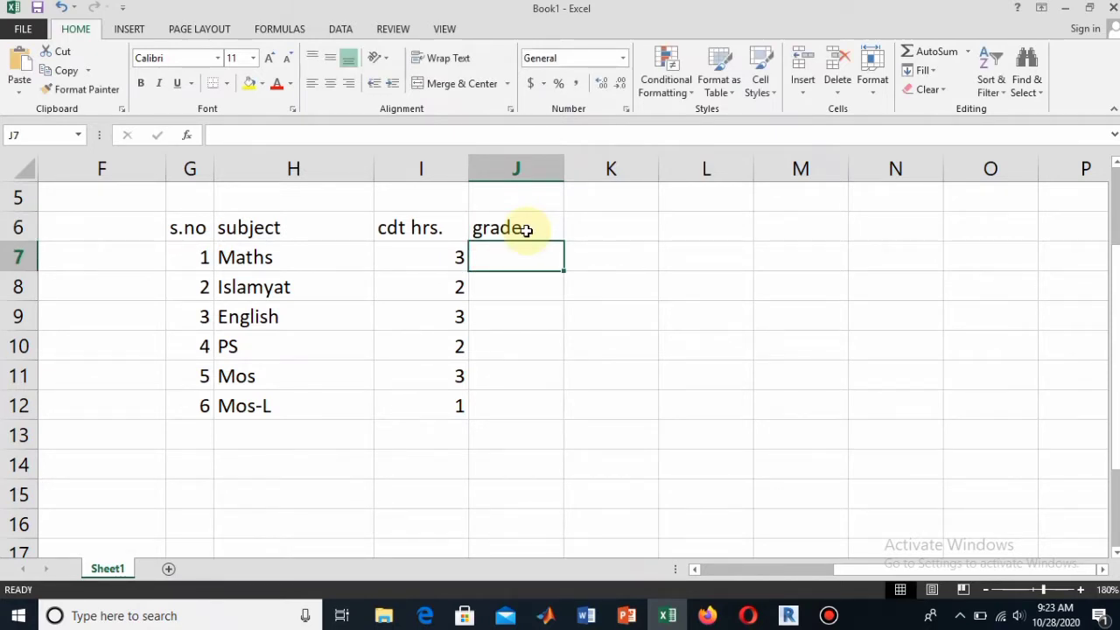
type("B=")
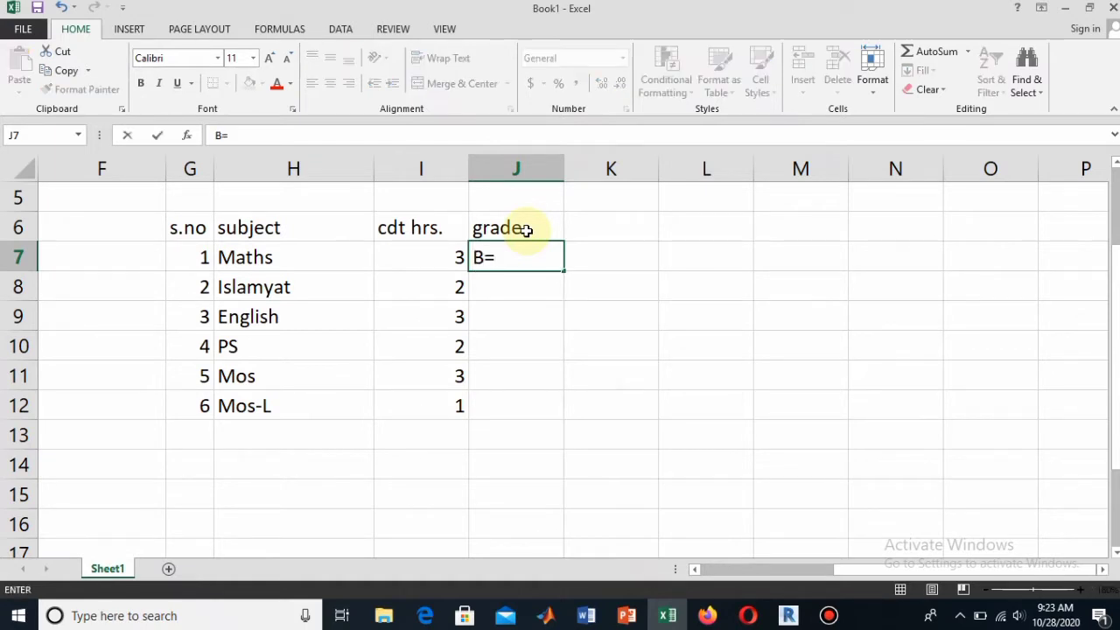
key("BackSpace")
type("=")
key("BackSpace")
type("+")
key("Return")
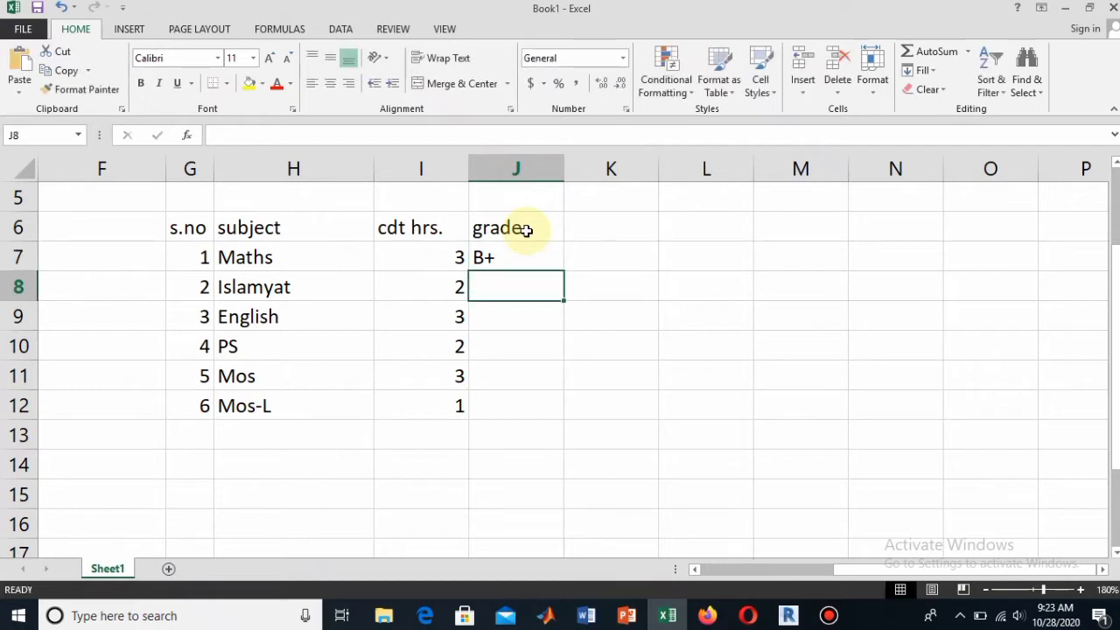
Enter A- grades for Islamyat, English, PS and Mos.
type("A-")
key("Return")
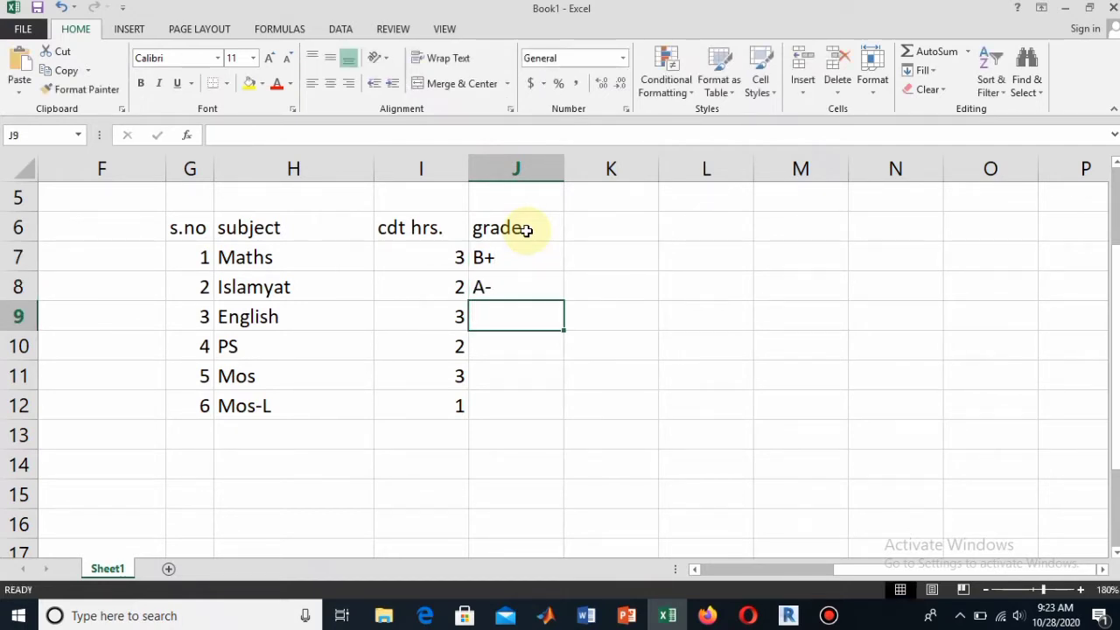
type("A-")
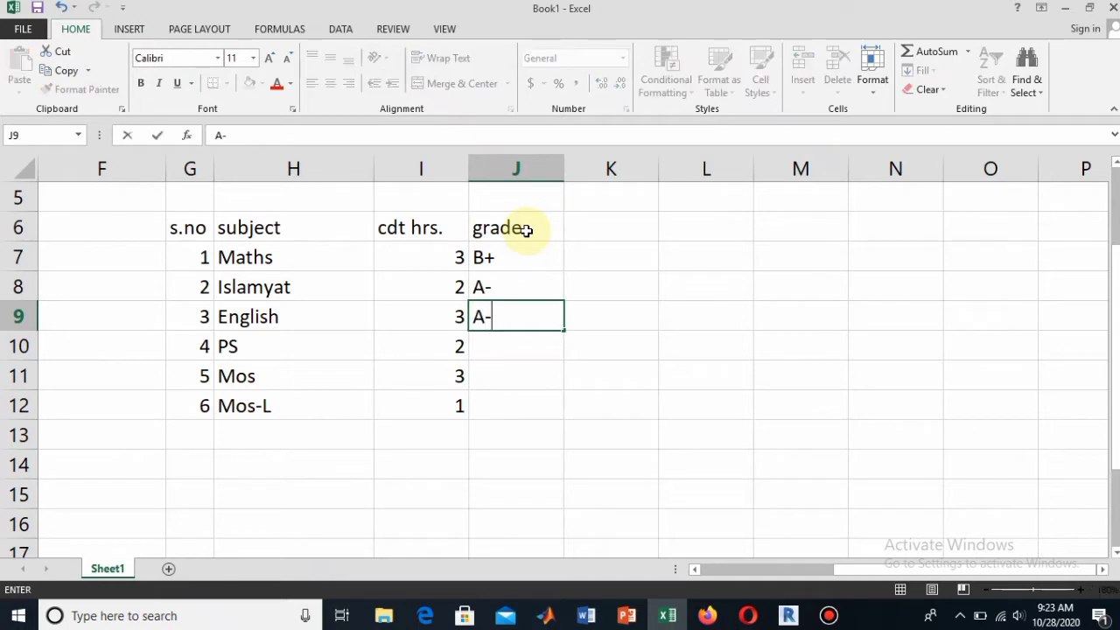
key("Return")
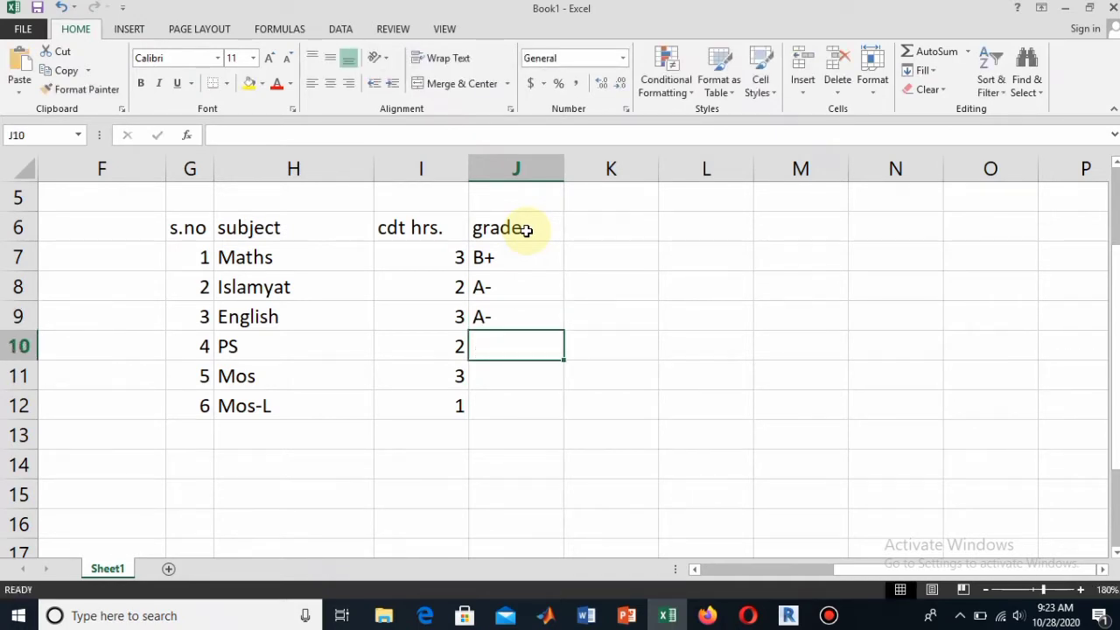
type("A-")
key("Return")
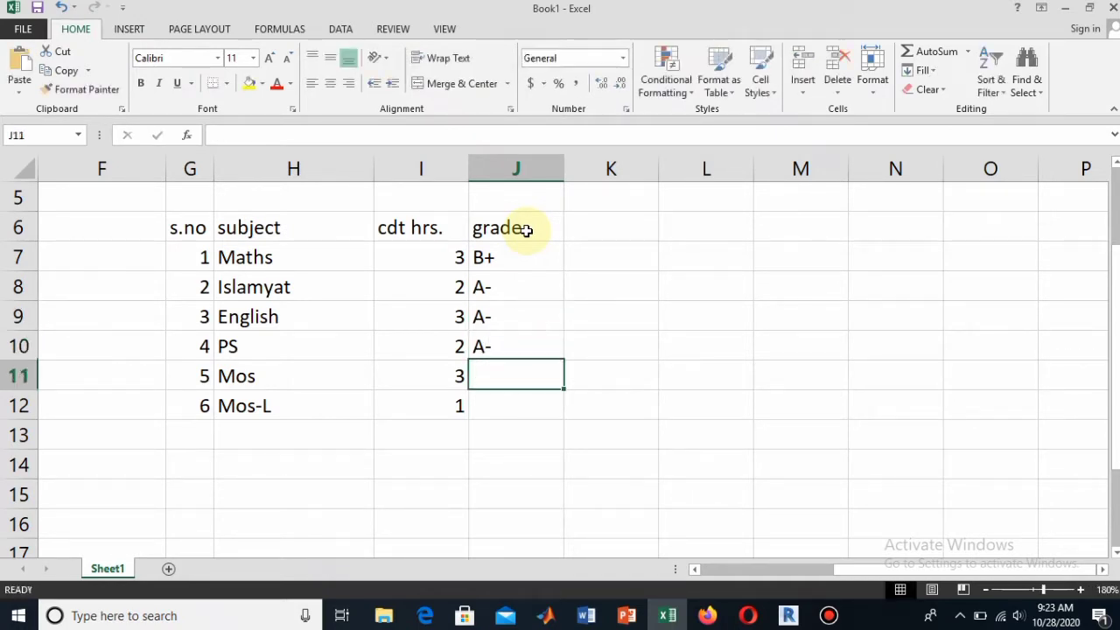
type("A-")
key("Return")
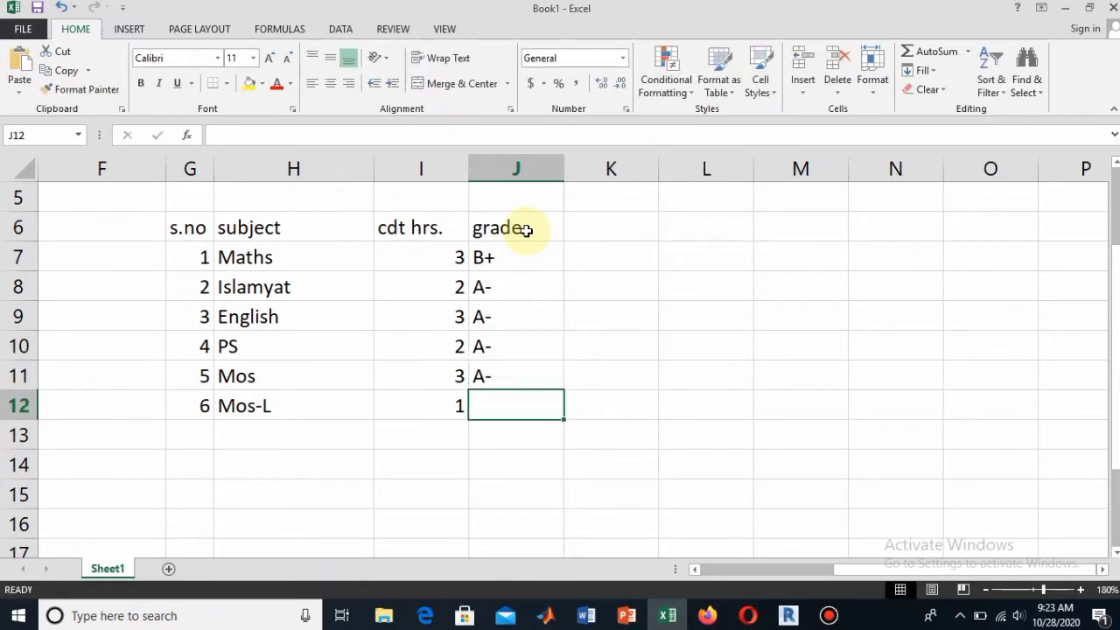
Correct the Mos grade from A- to A and enter A for Mos-L.
key("Up")
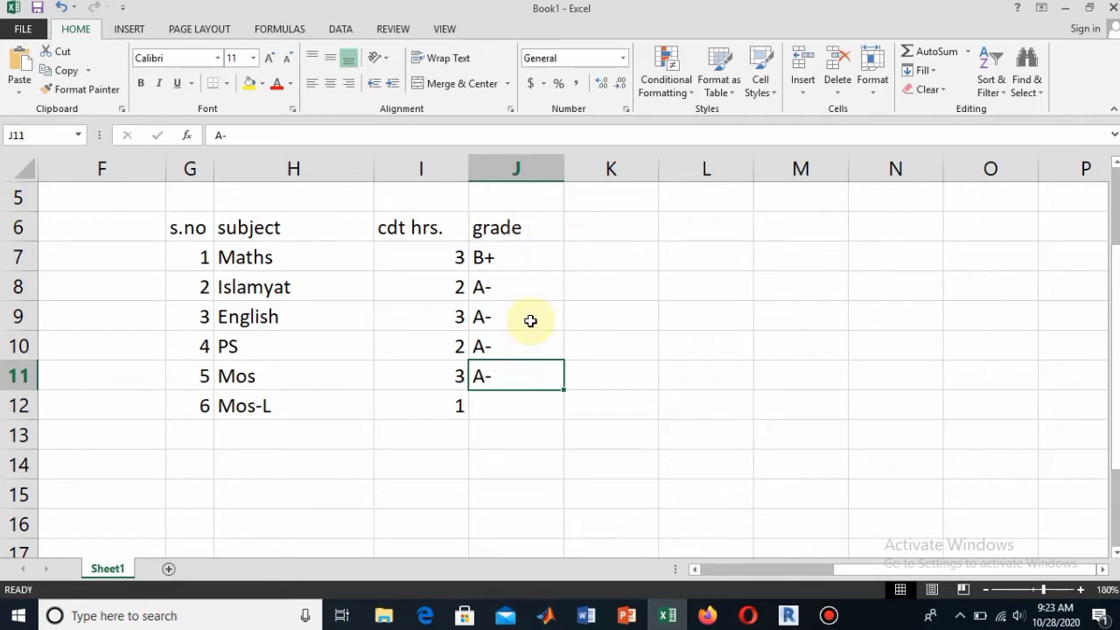
double_click(496, 376)
key("BackSpace")
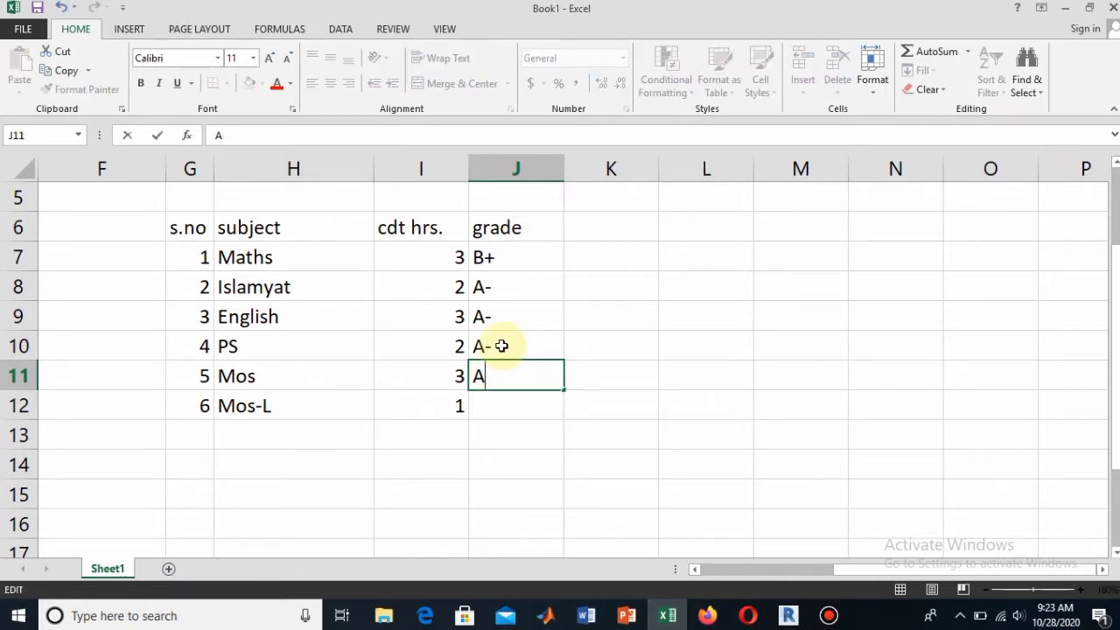
left_click(500, 406)
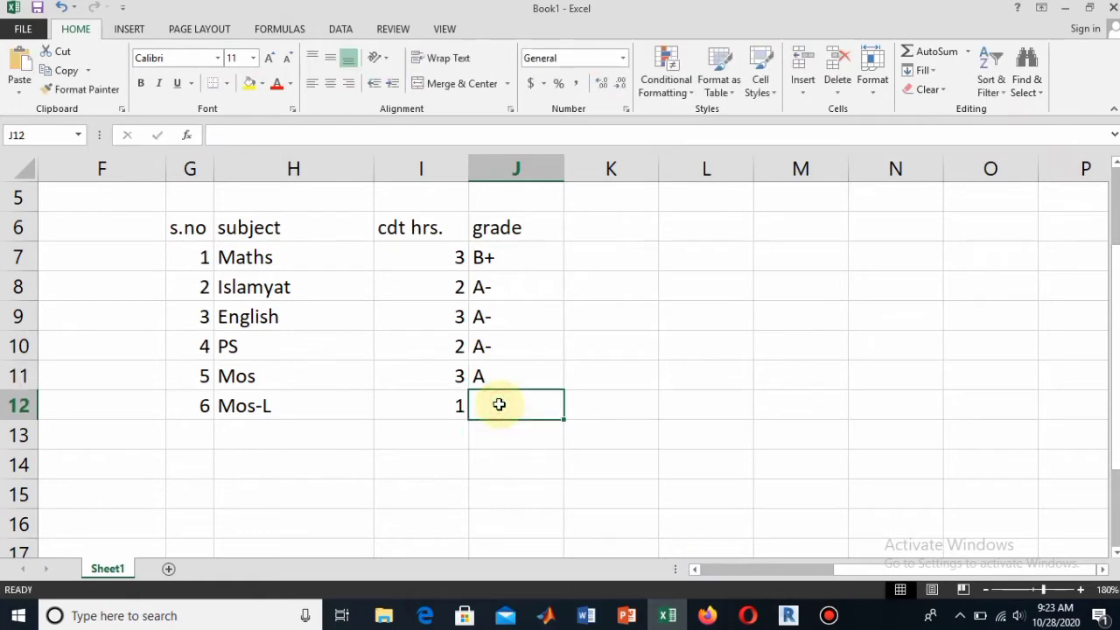
type("A")
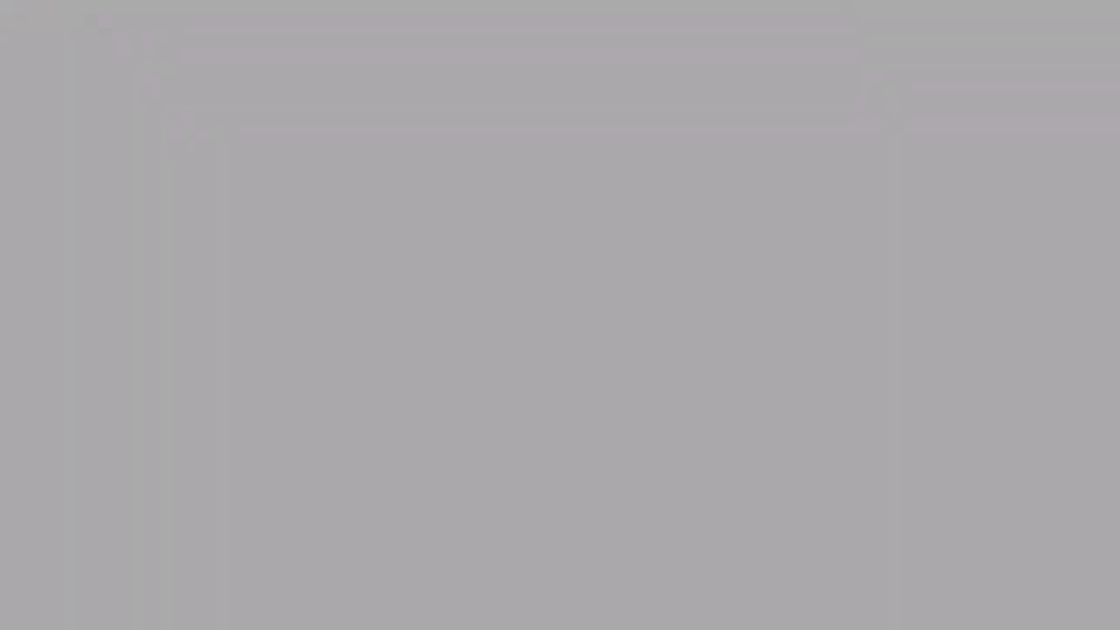
Add the grade valus heading in K6 and enter 3.33 for Maths.
left_click(611, 227)
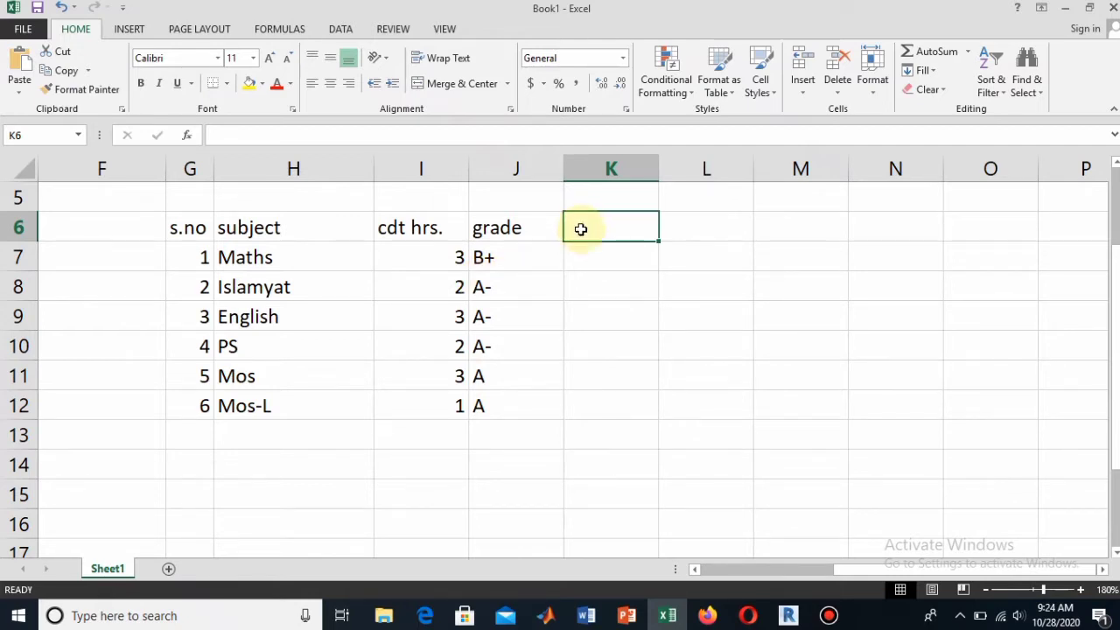
type("gp")
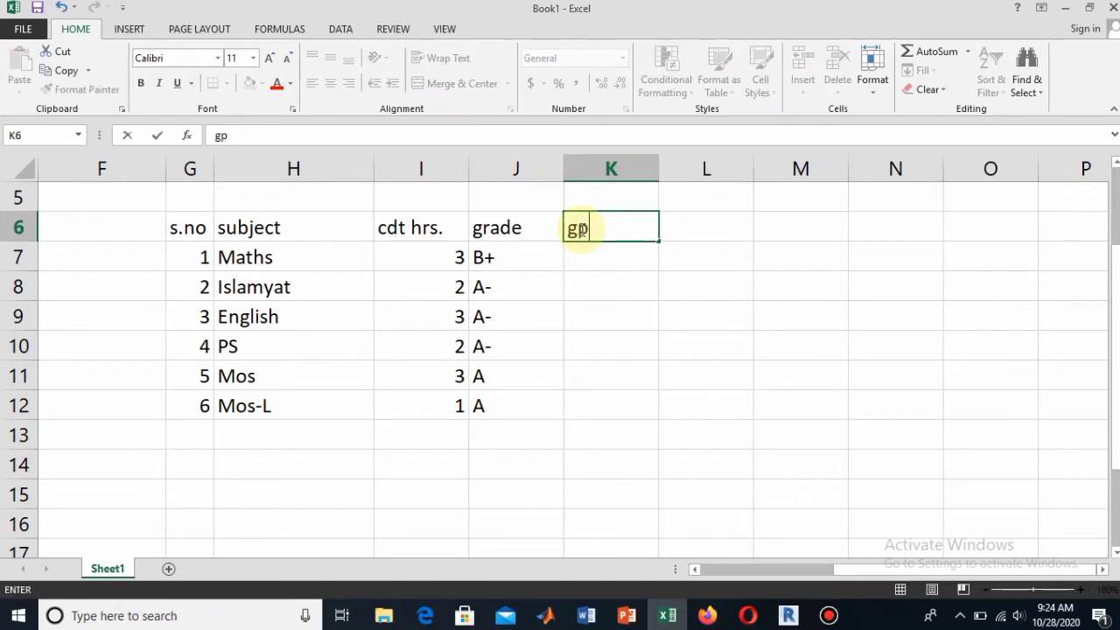
key("BackSpace")
type("rade valus")
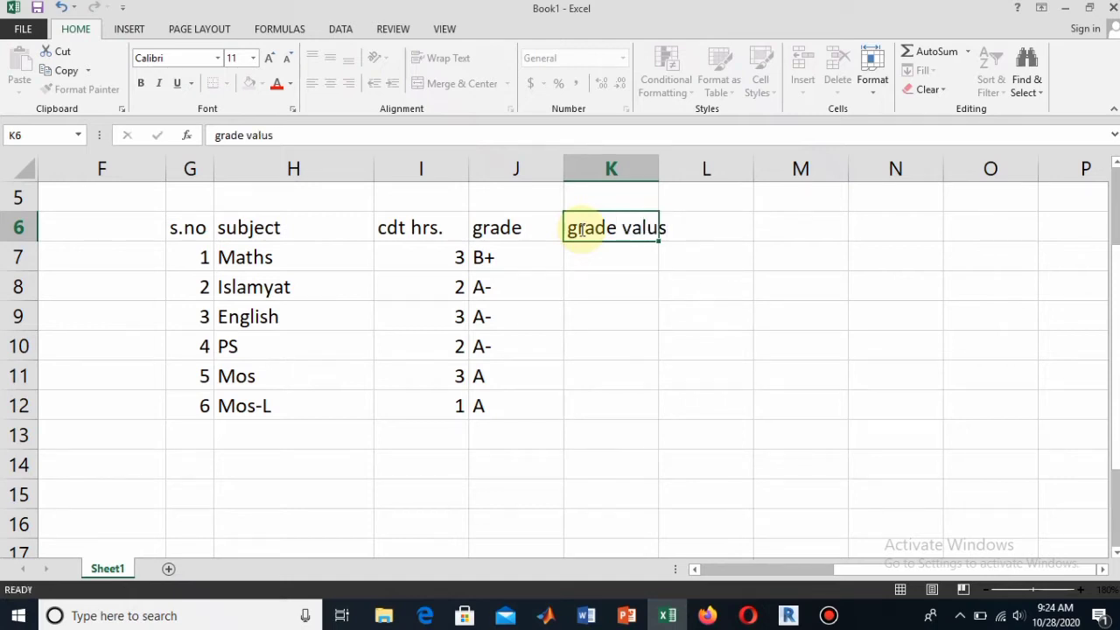
key("Return")
type("3.33")
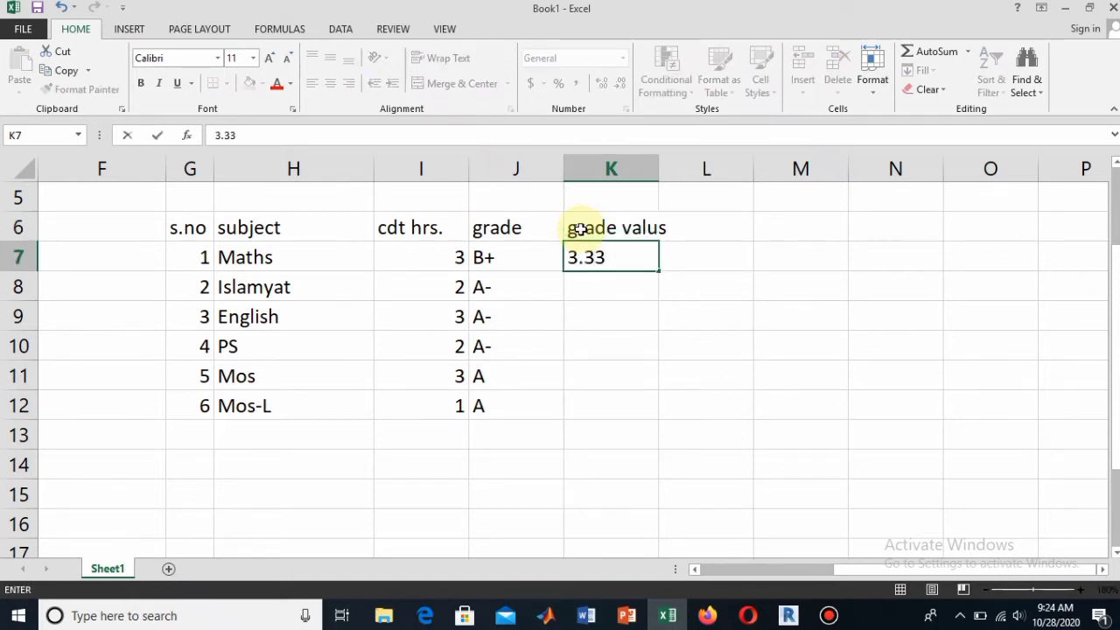
key("Return")
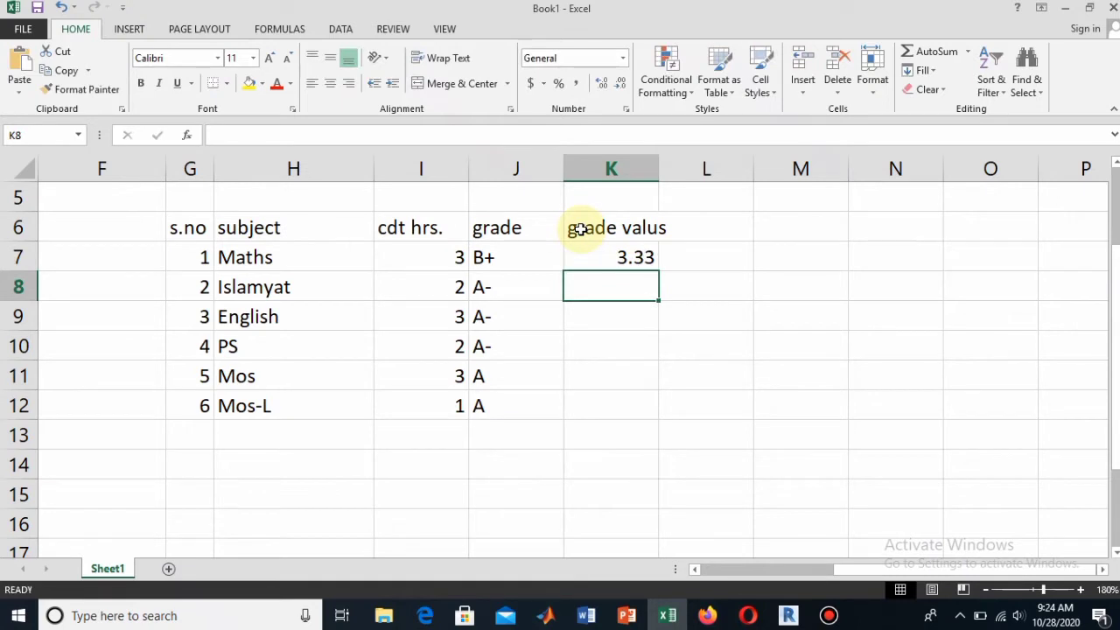
Enter 3.67 as the grade value for Islamyat and English.
type("3,67")
key("BackSpace")
key("BackSpace")
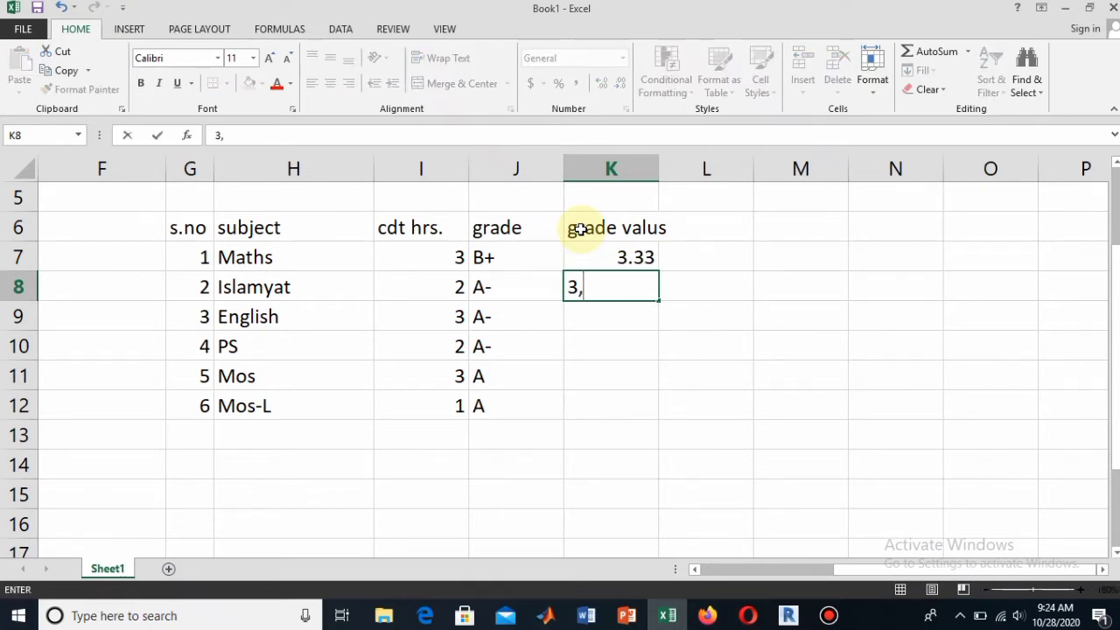
key("BackSpace")
type(".67")
key("Return")
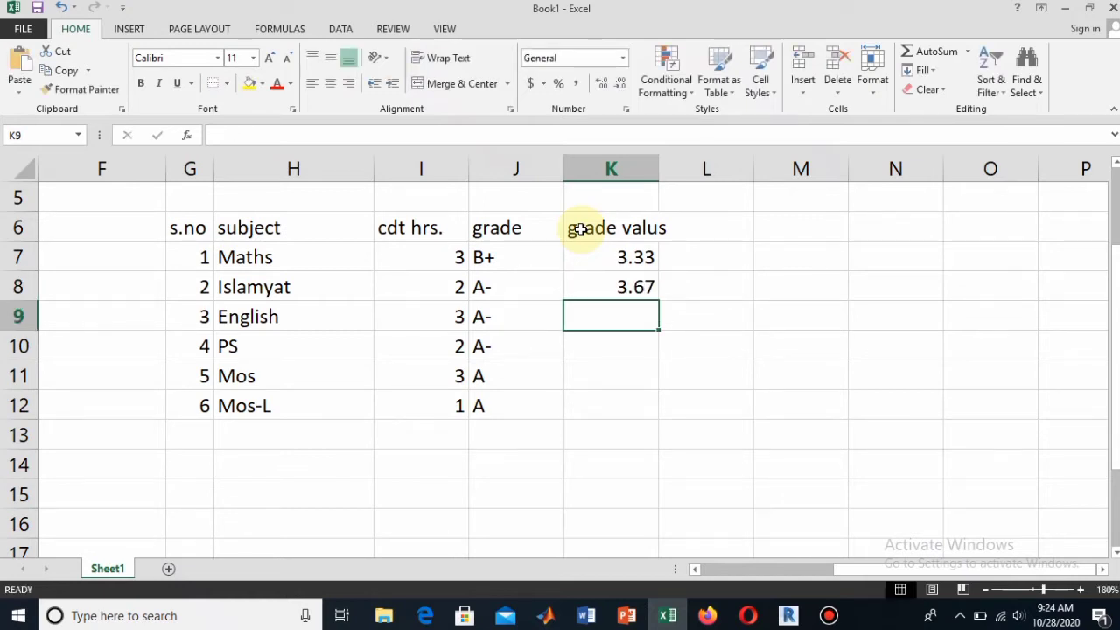
type("3.7")
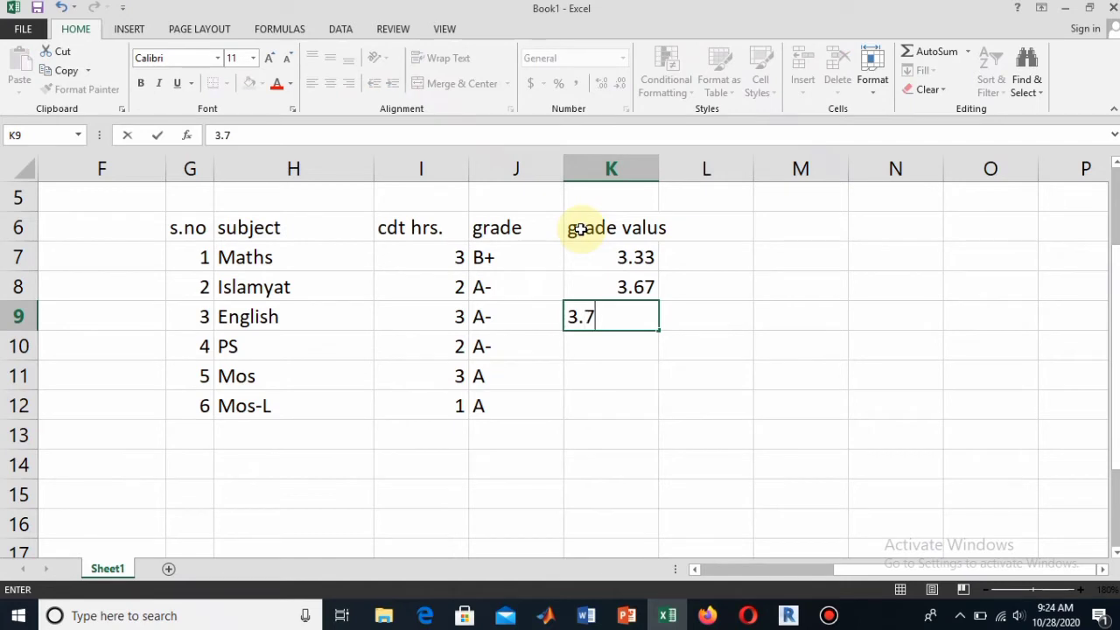
key("BackSpace")
type("67")
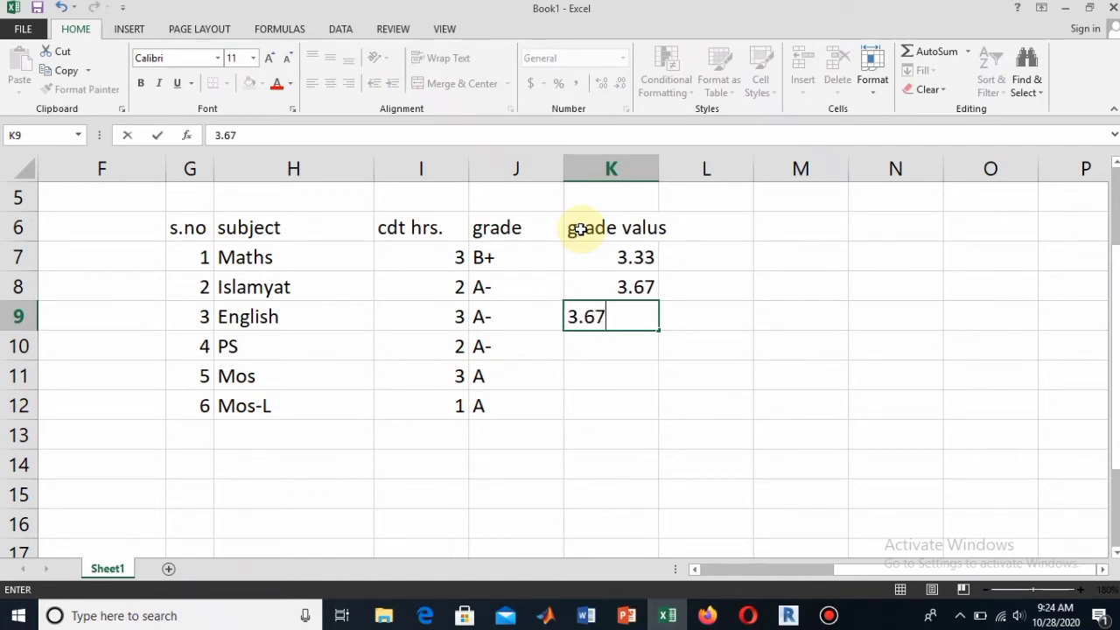
key("Return")
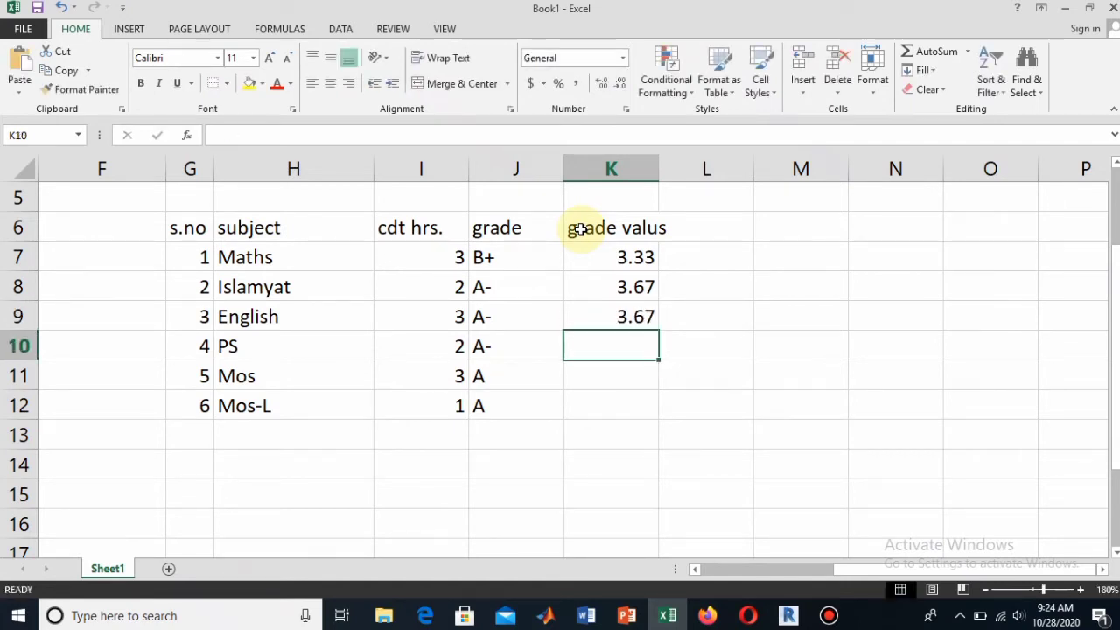
Enter grade values 3.67, 4 and 4 for PS, Mos and Mos-L.
type("3.67")
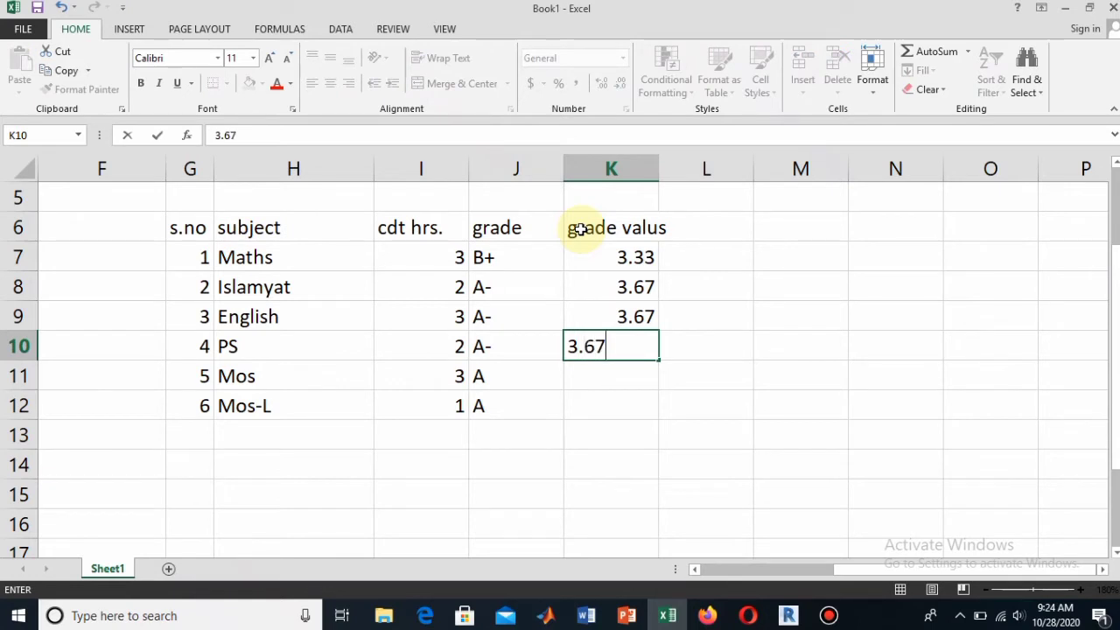
key("Return")
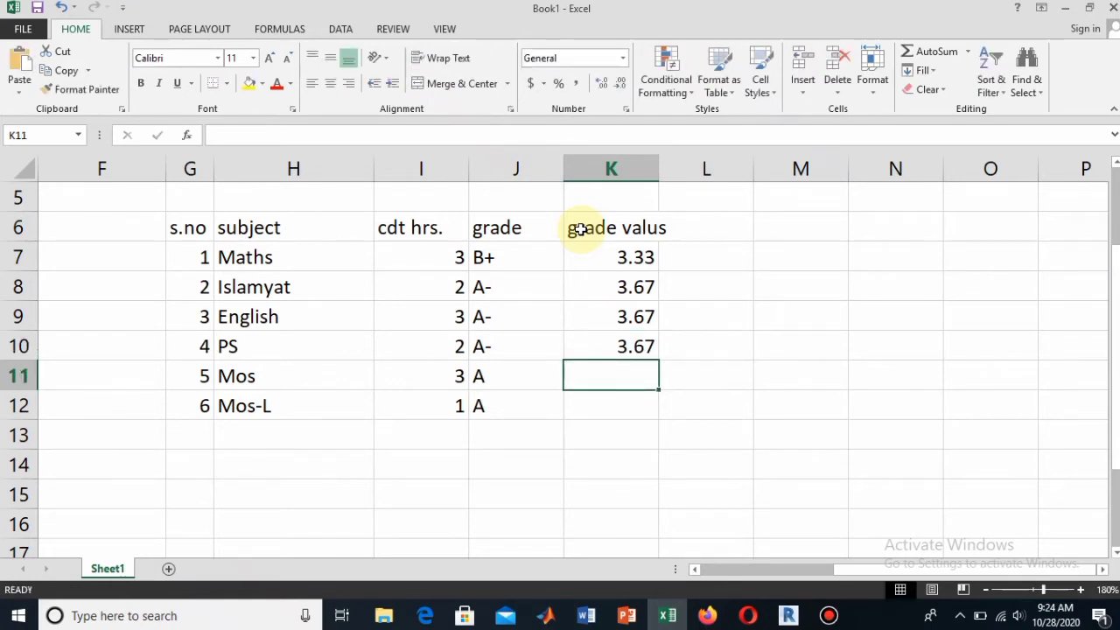
type("4")
key("Return")
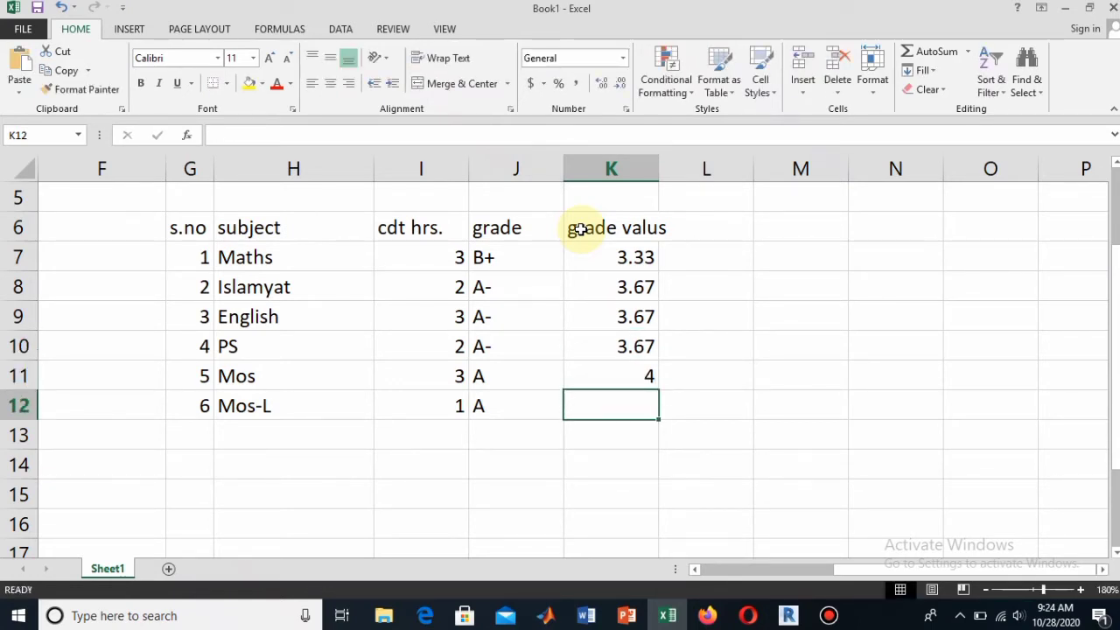
type("4")
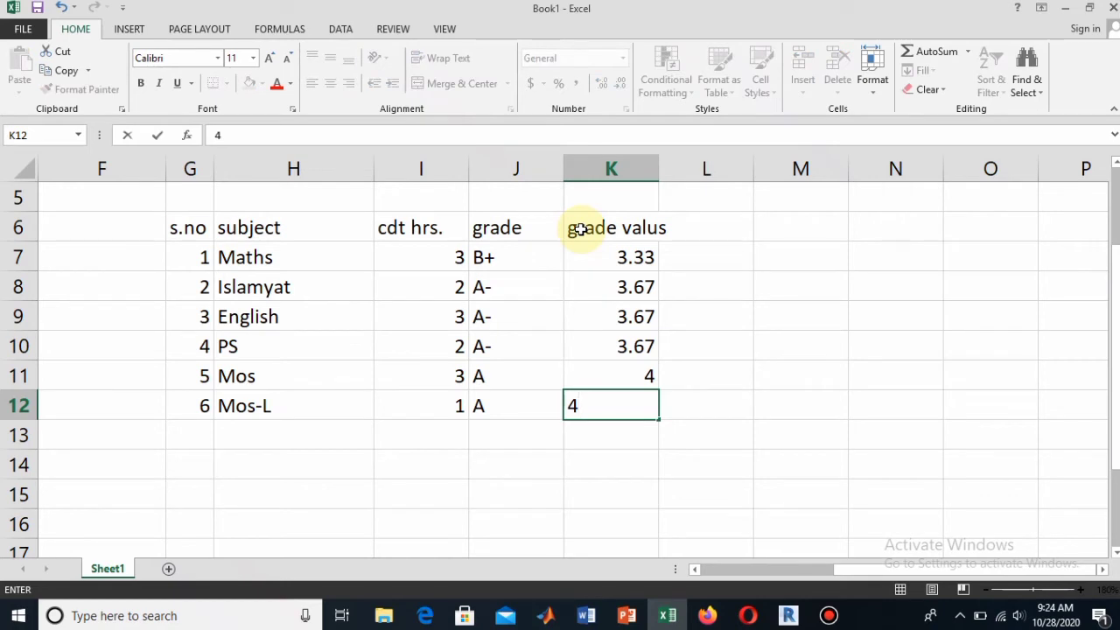
Widen column K to fit its heading and add the grade points header in L6.
left_click(719, 225)
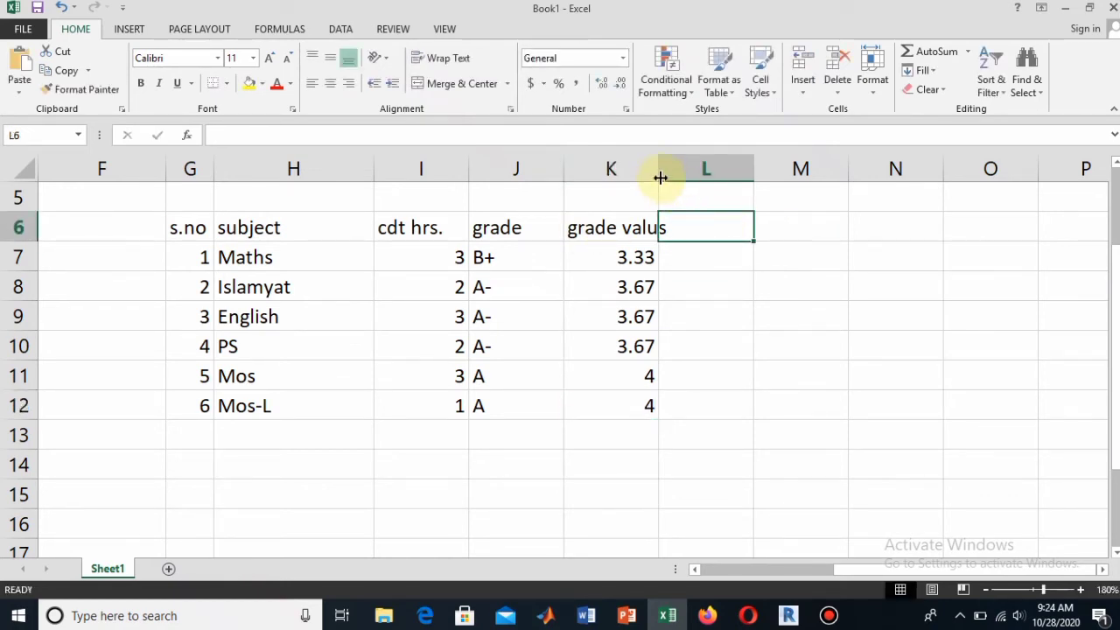
left_click_drag(660, 175, 667, 175)
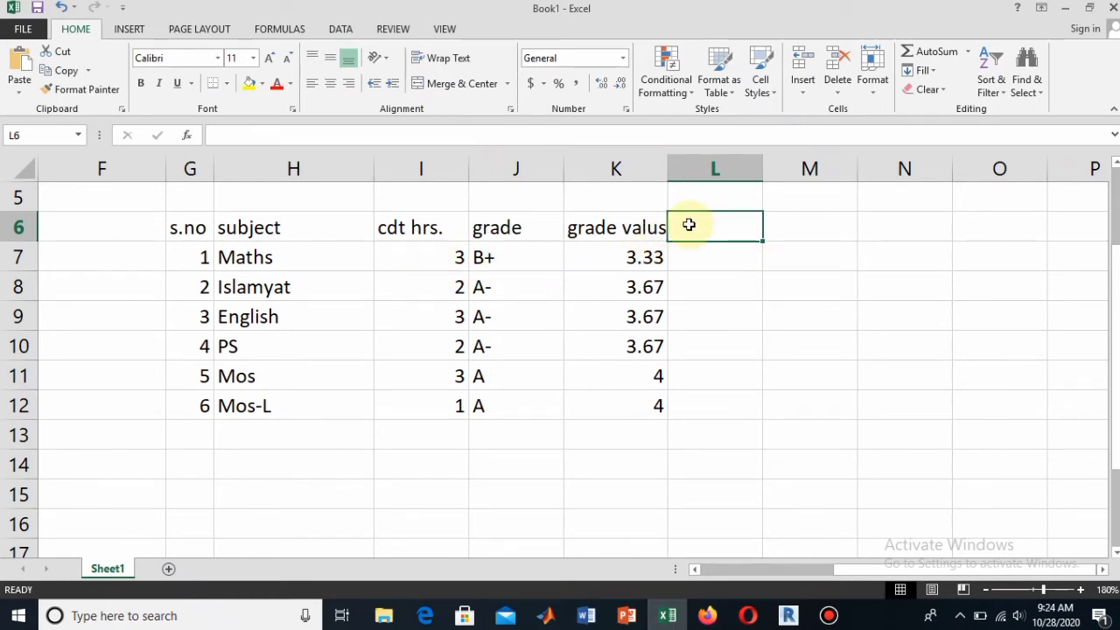
type("grade")
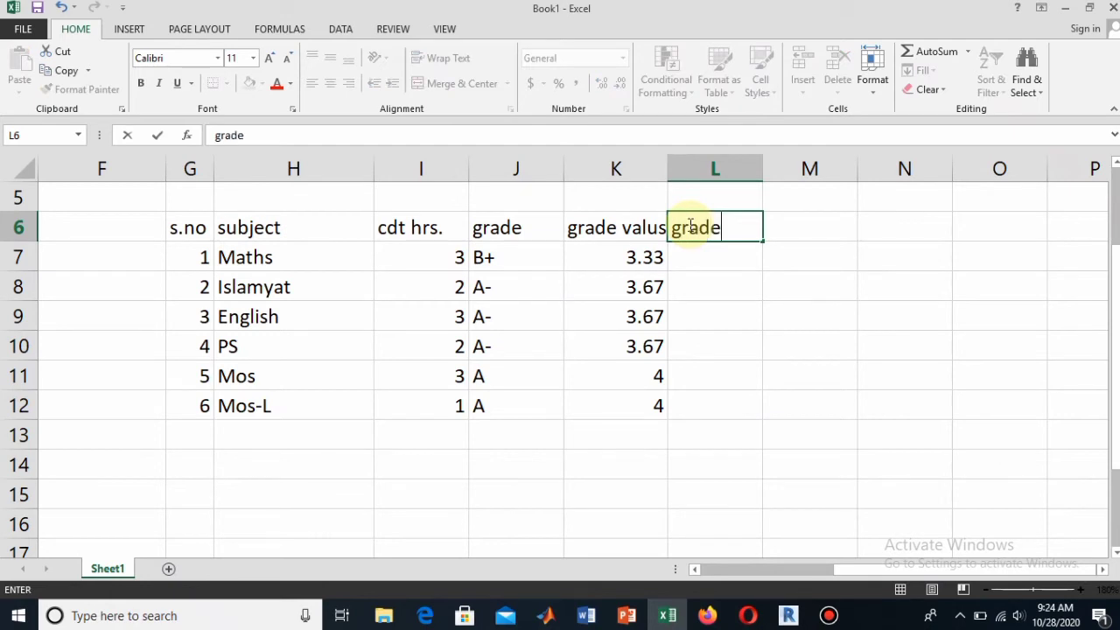
type("s")
key("BackSpace")
type("points")
key("Return")
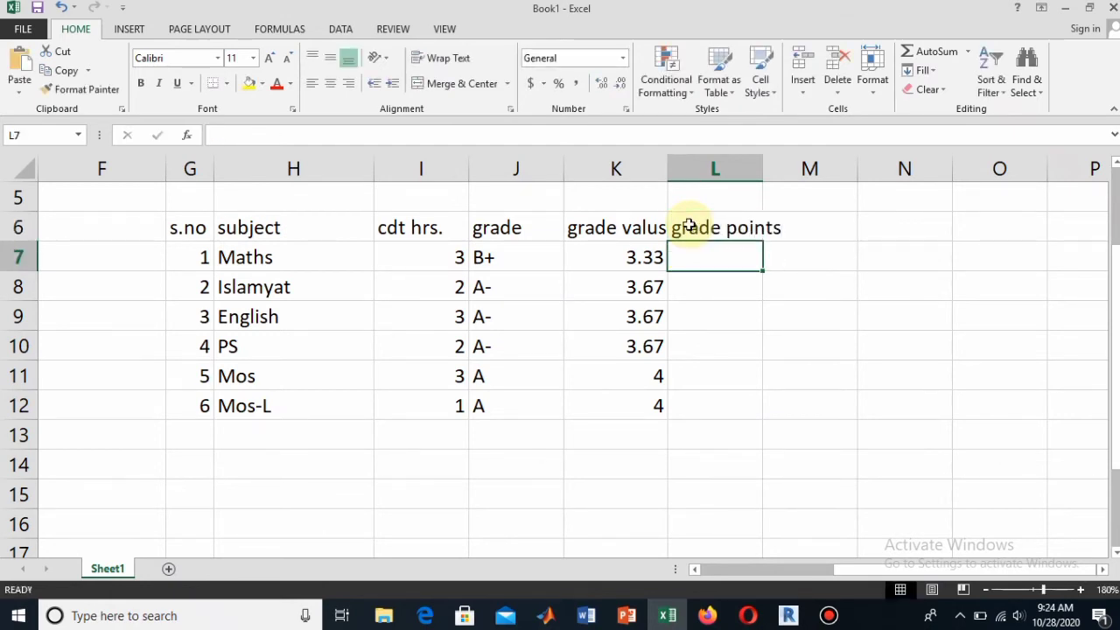
Enter =I7*K7 in L7 and fill it down to L12 for every subject.
type("=")
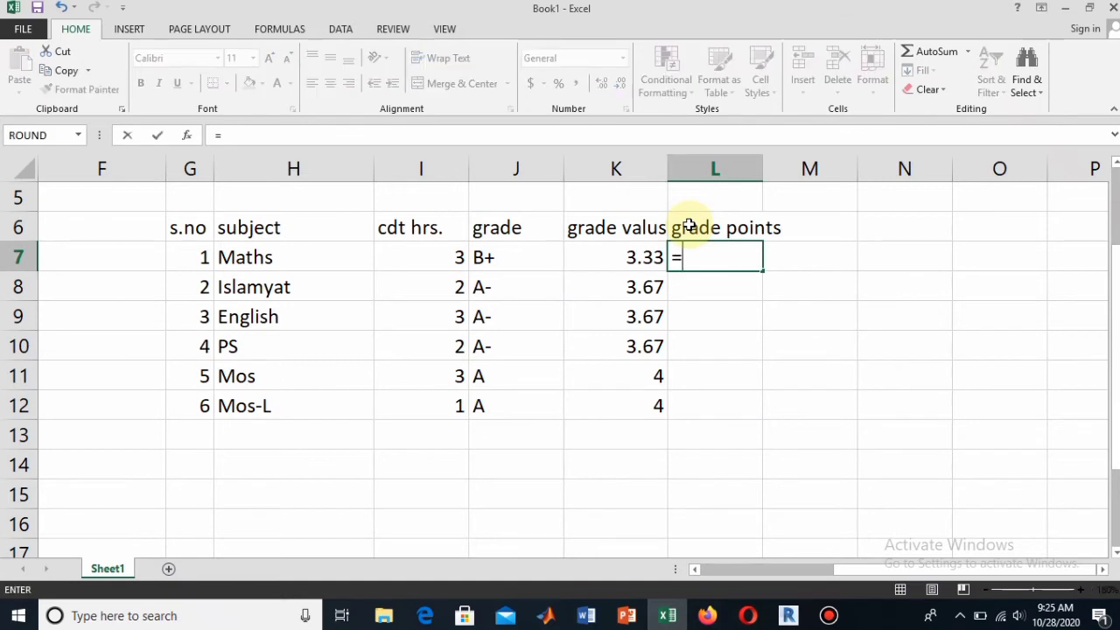
left_click(439, 257)
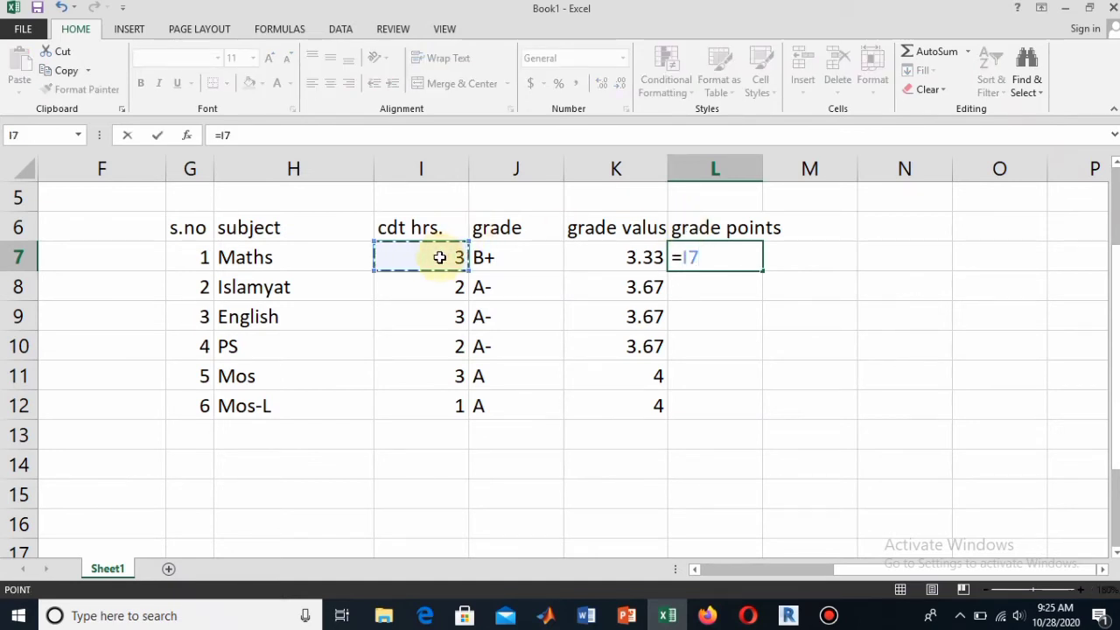
type("*")
left_click(602, 251)
key("Return")
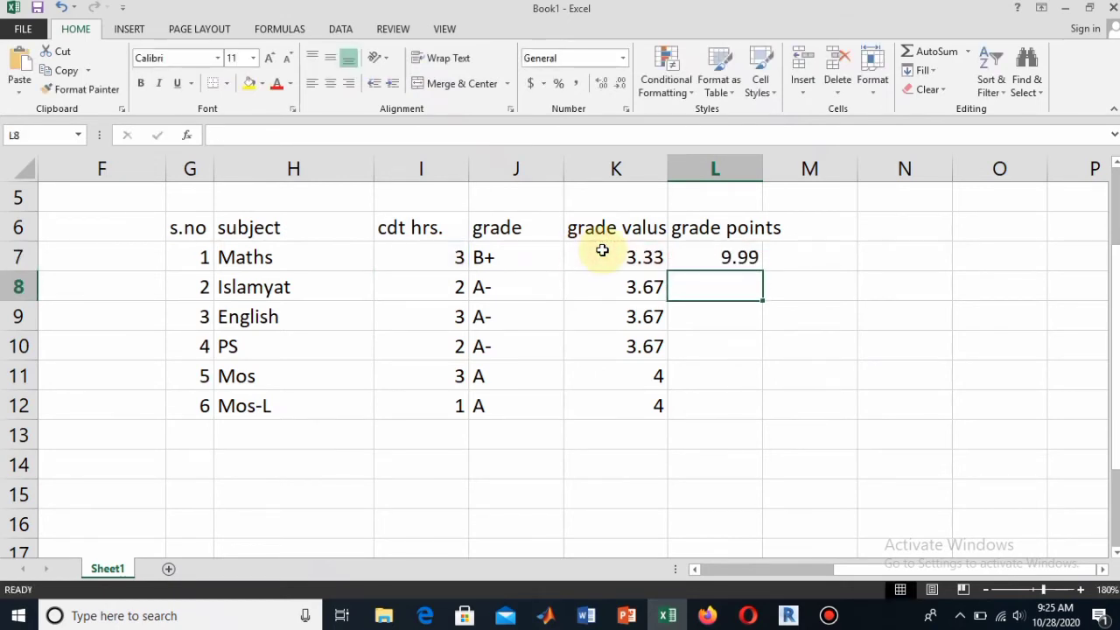
left_click(739, 256)
double_click(762, 272)
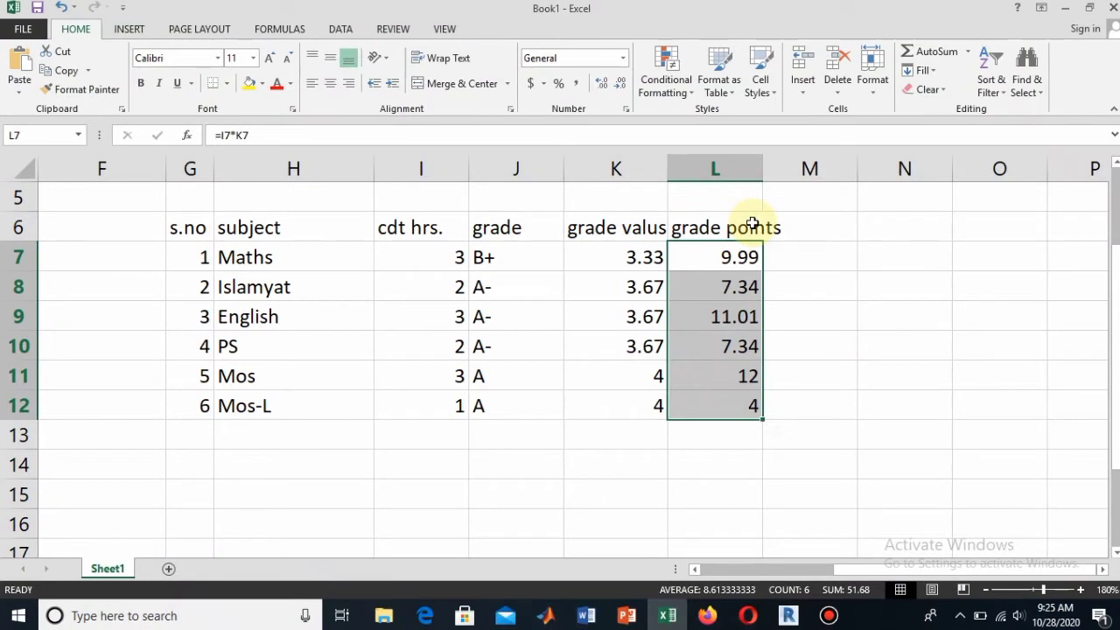
Type the GPA= label in K14 and start a formula with = in L14.
left_click(596, 462)
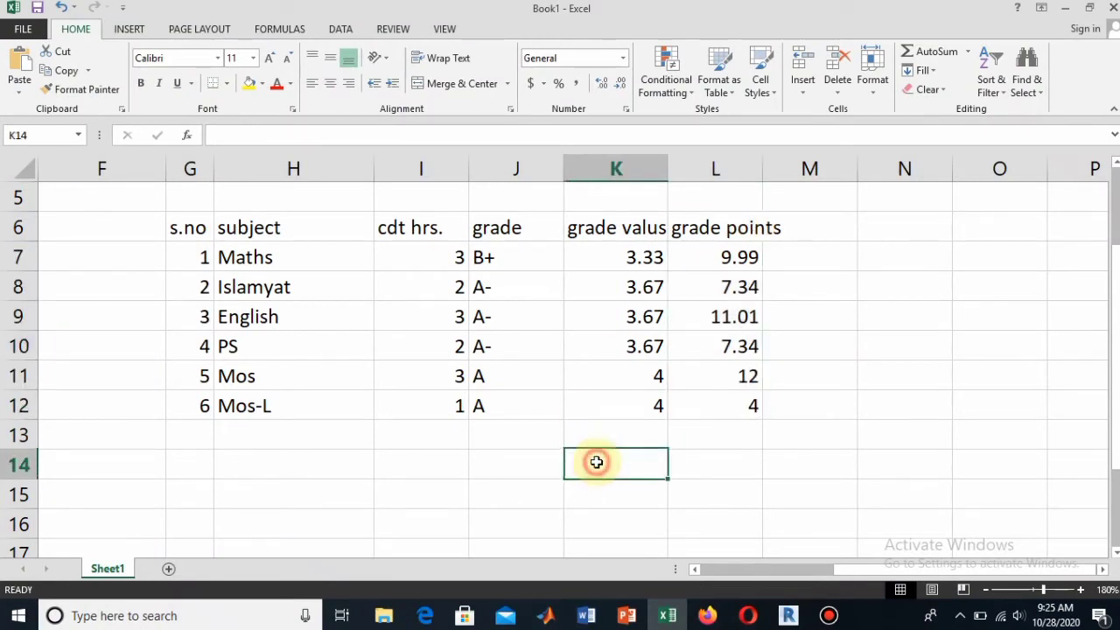
type("GPA")
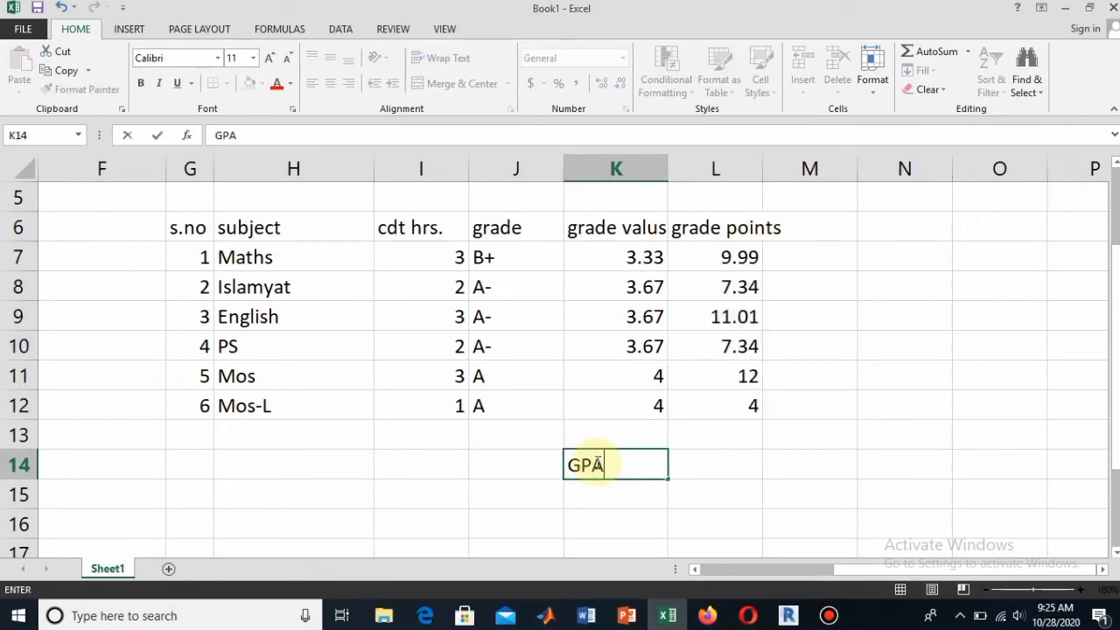
type("=")
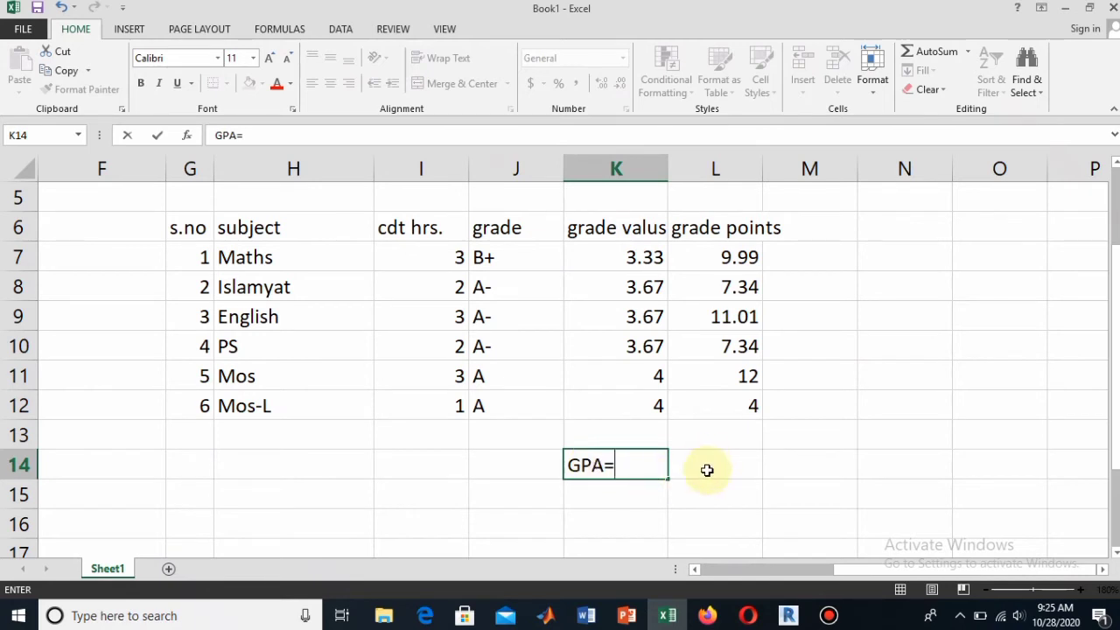
left_click(707, 470)
type("=")
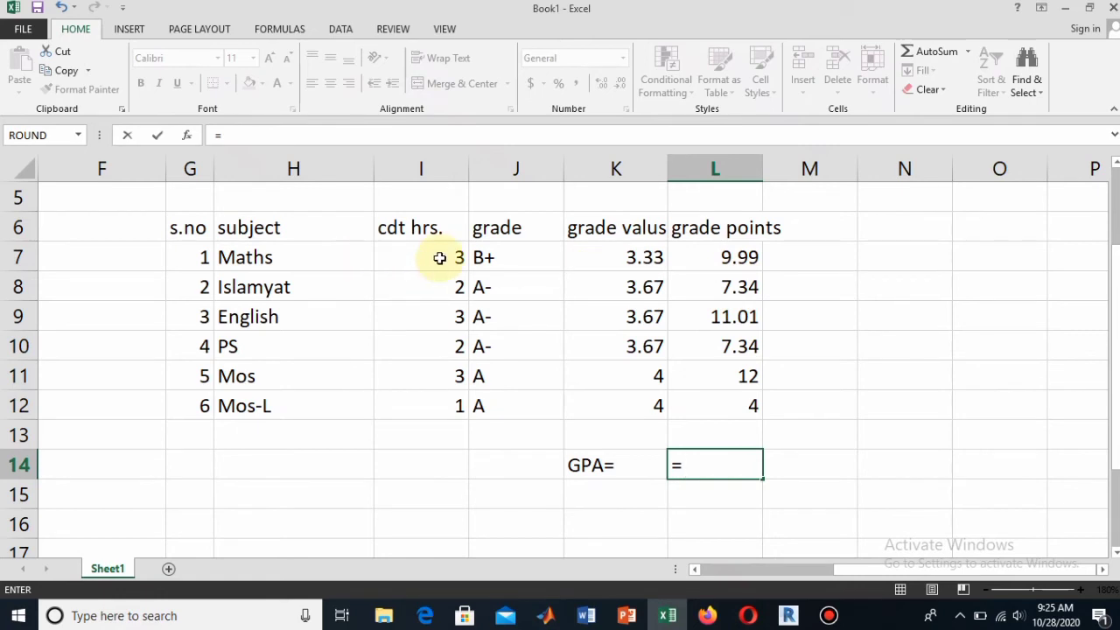
Build =sum(L7:L12)/sum(I7:I12) in L14, dividing total grade points by total credit hours.
type("sum")
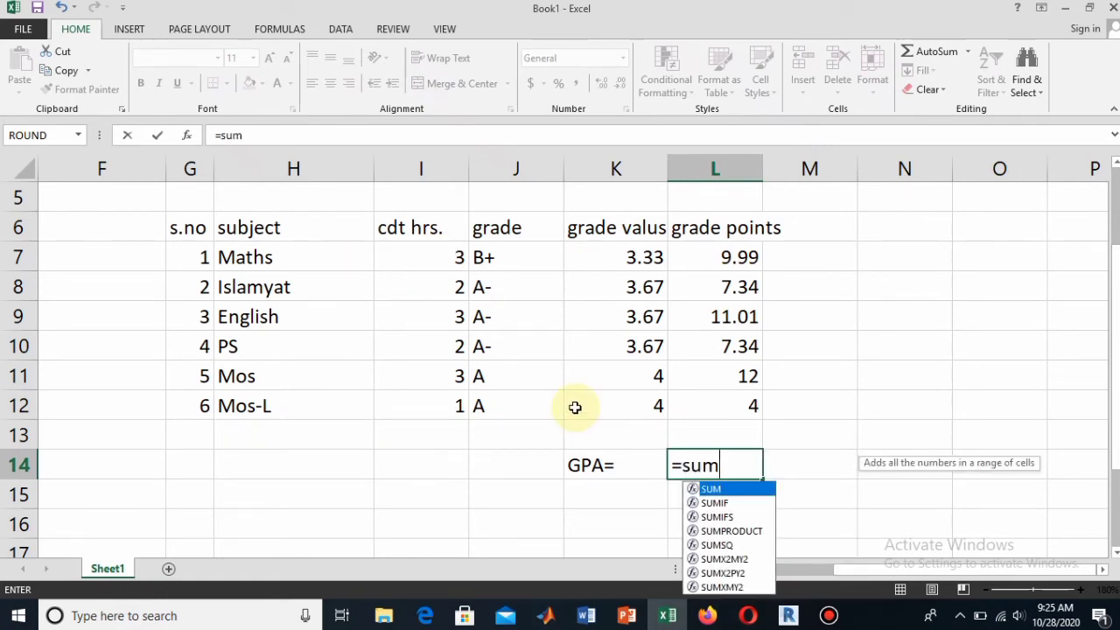
type("(")
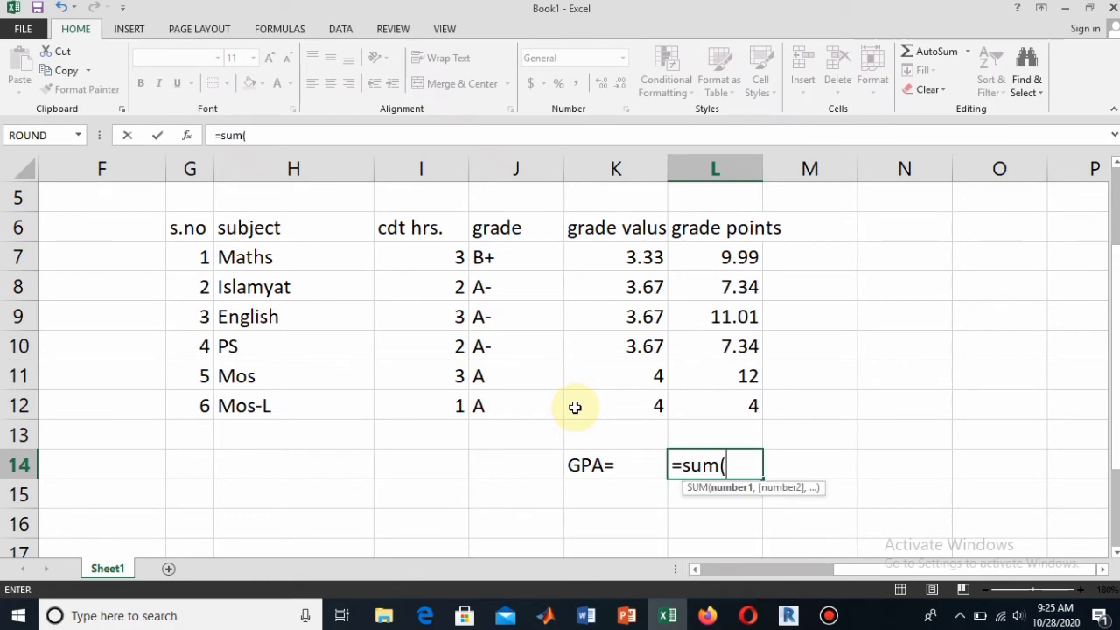
left_click(738, 254)
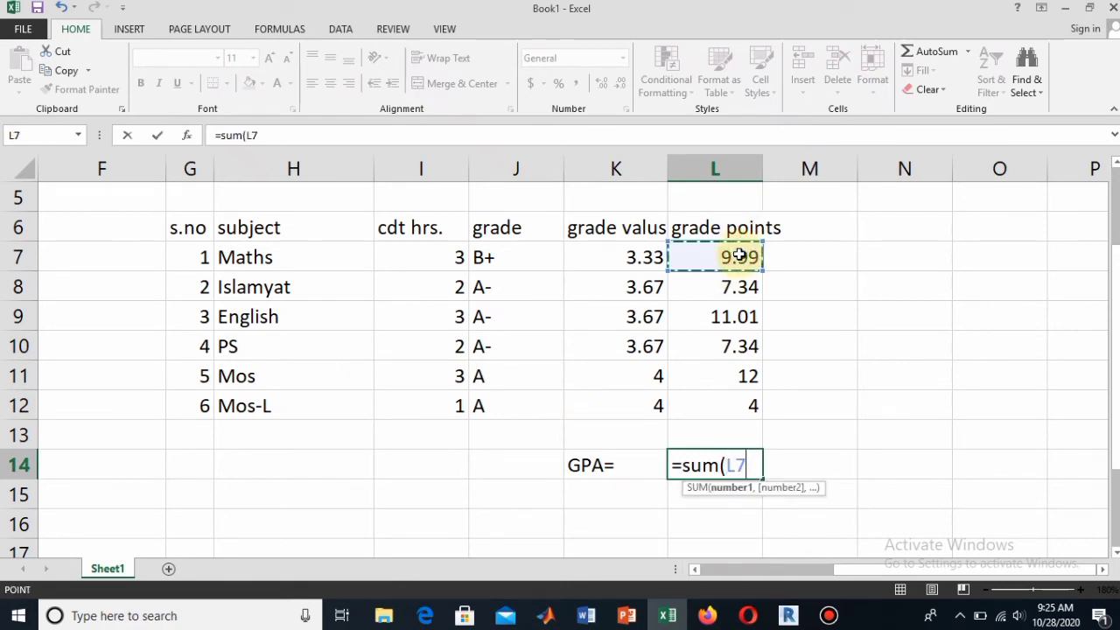
key("F8")
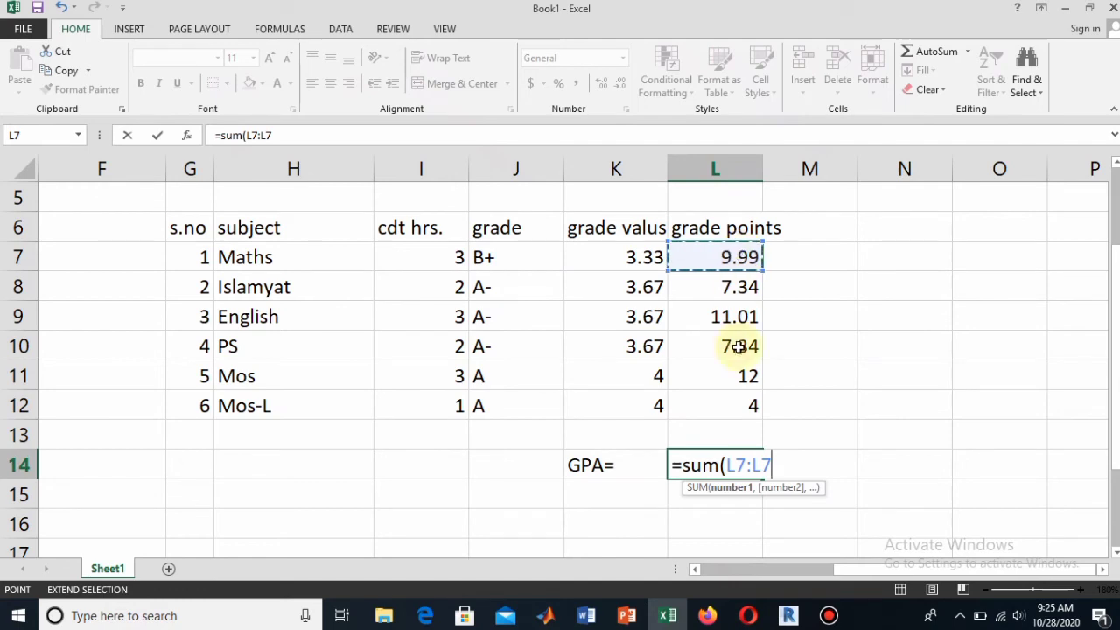
left_click(743, 406)
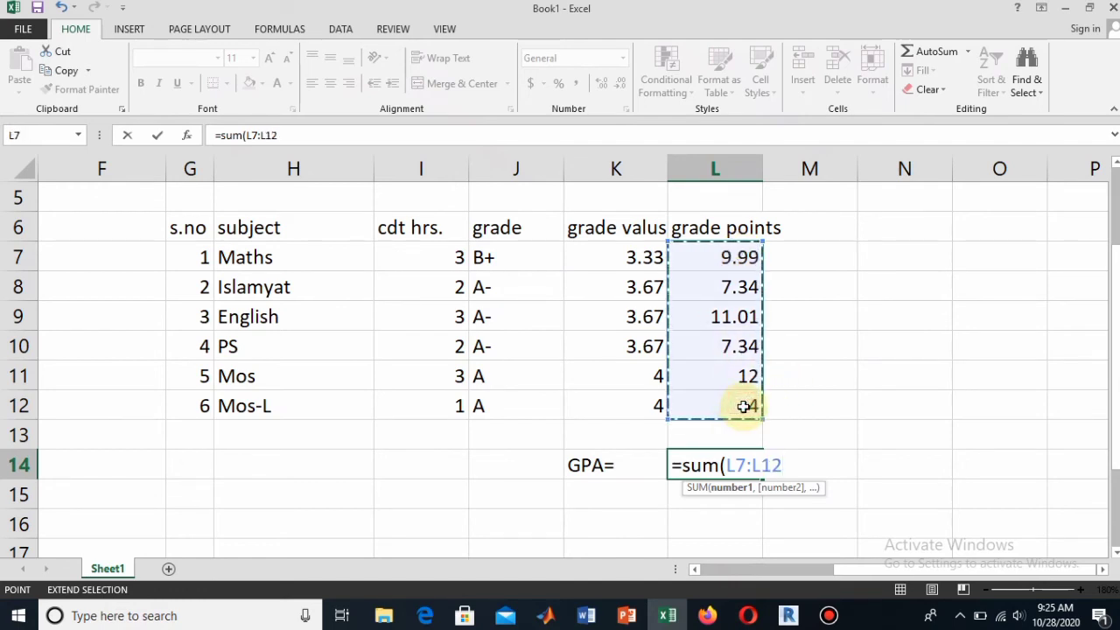
type(")/")
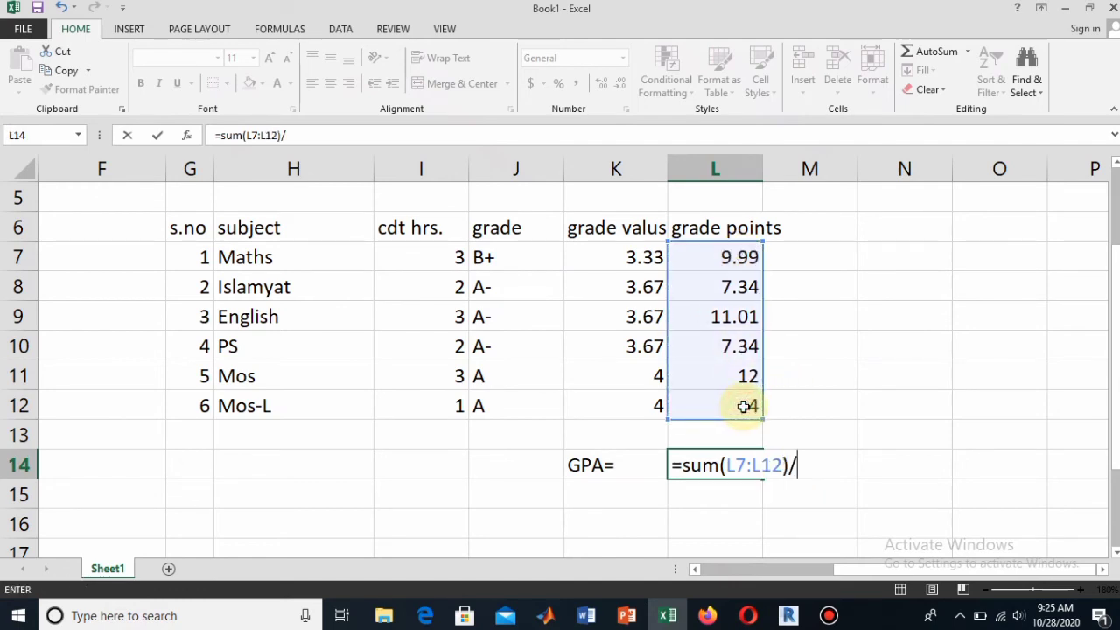
type("sum")
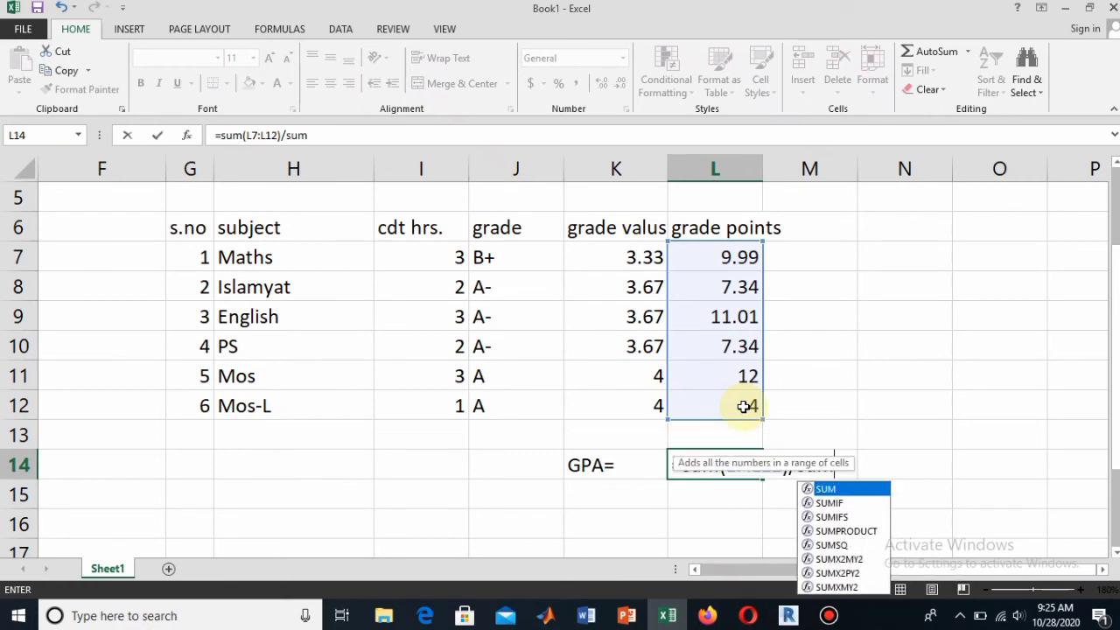
type("(")
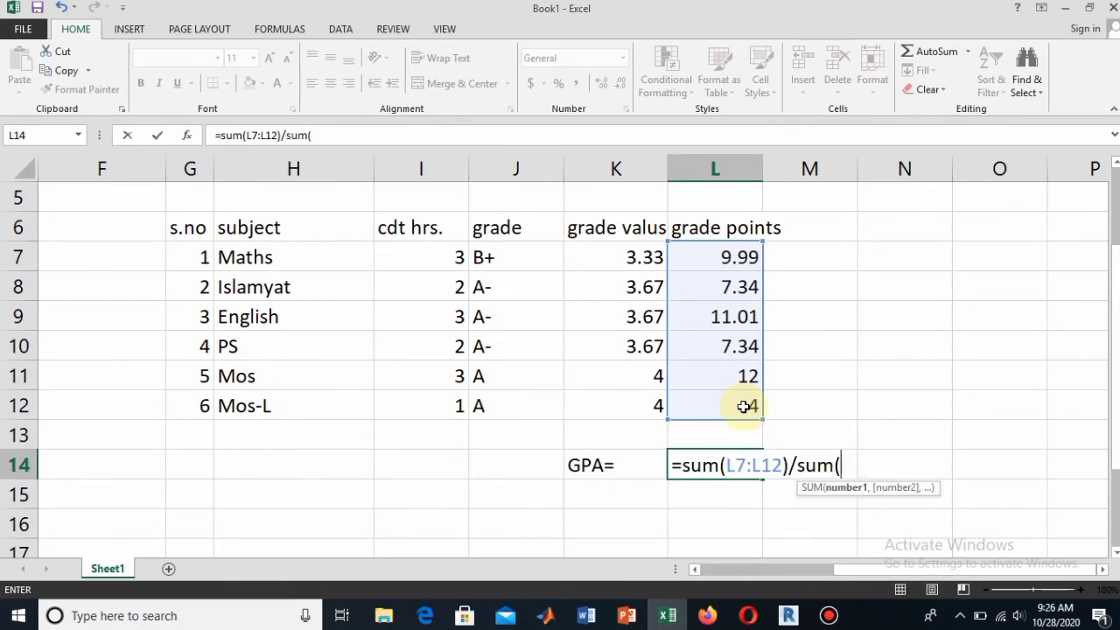
left_click(445, 253)
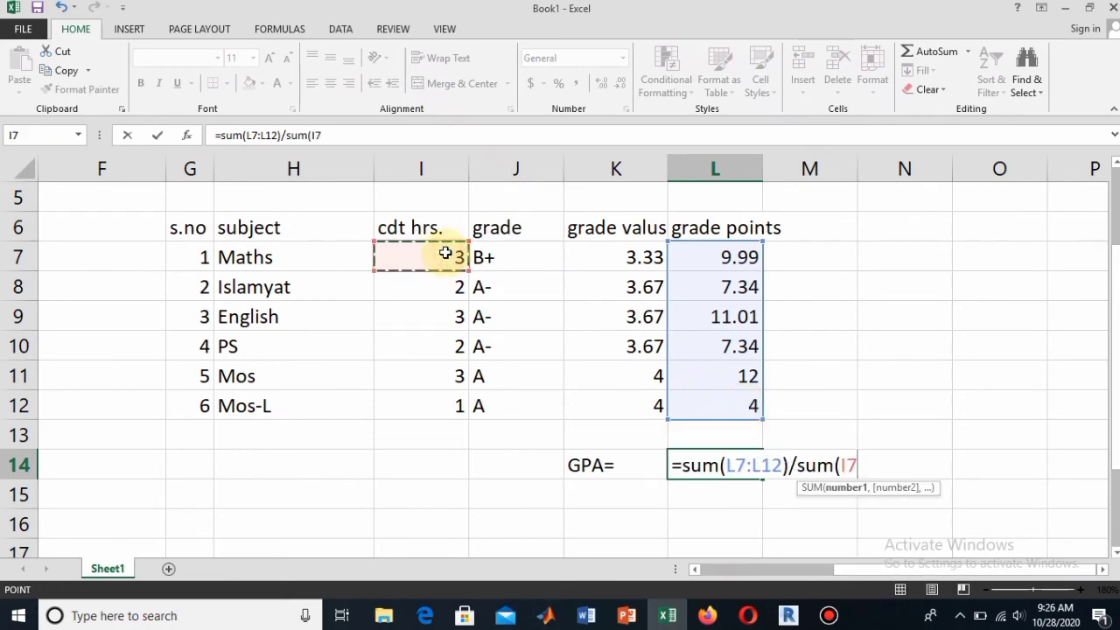
key("F8")
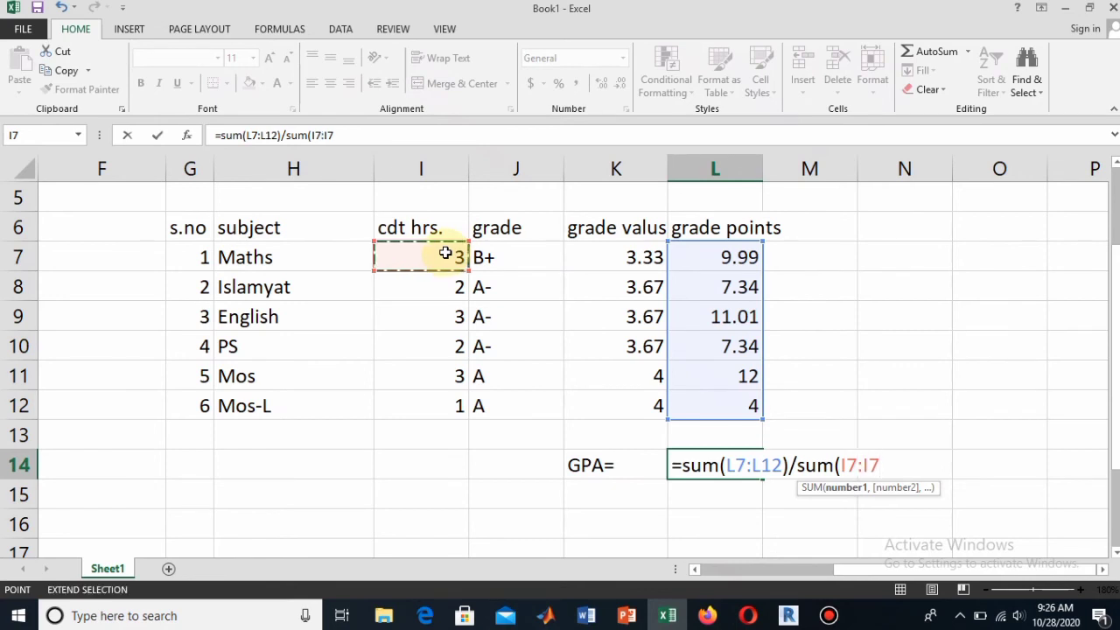
left_click(456, 406)
type(")")
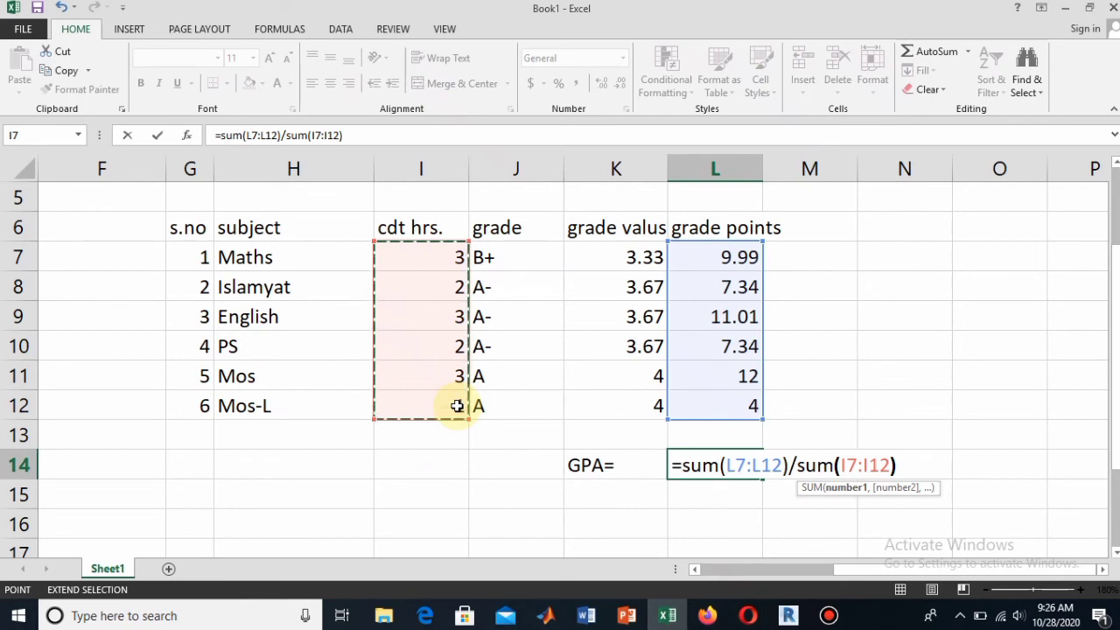
key("Return")
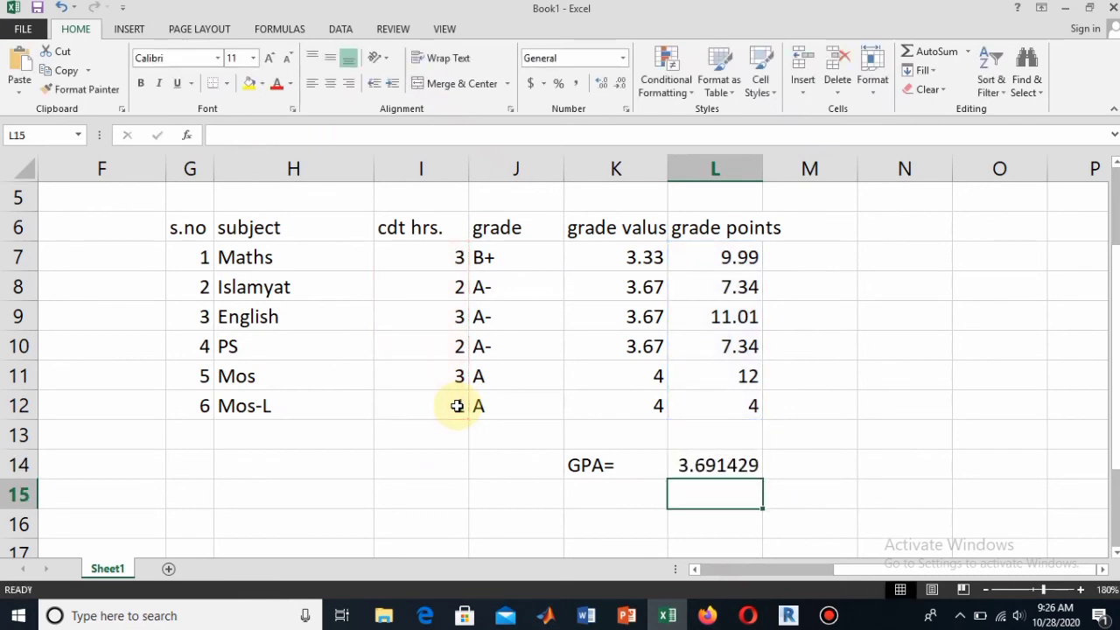